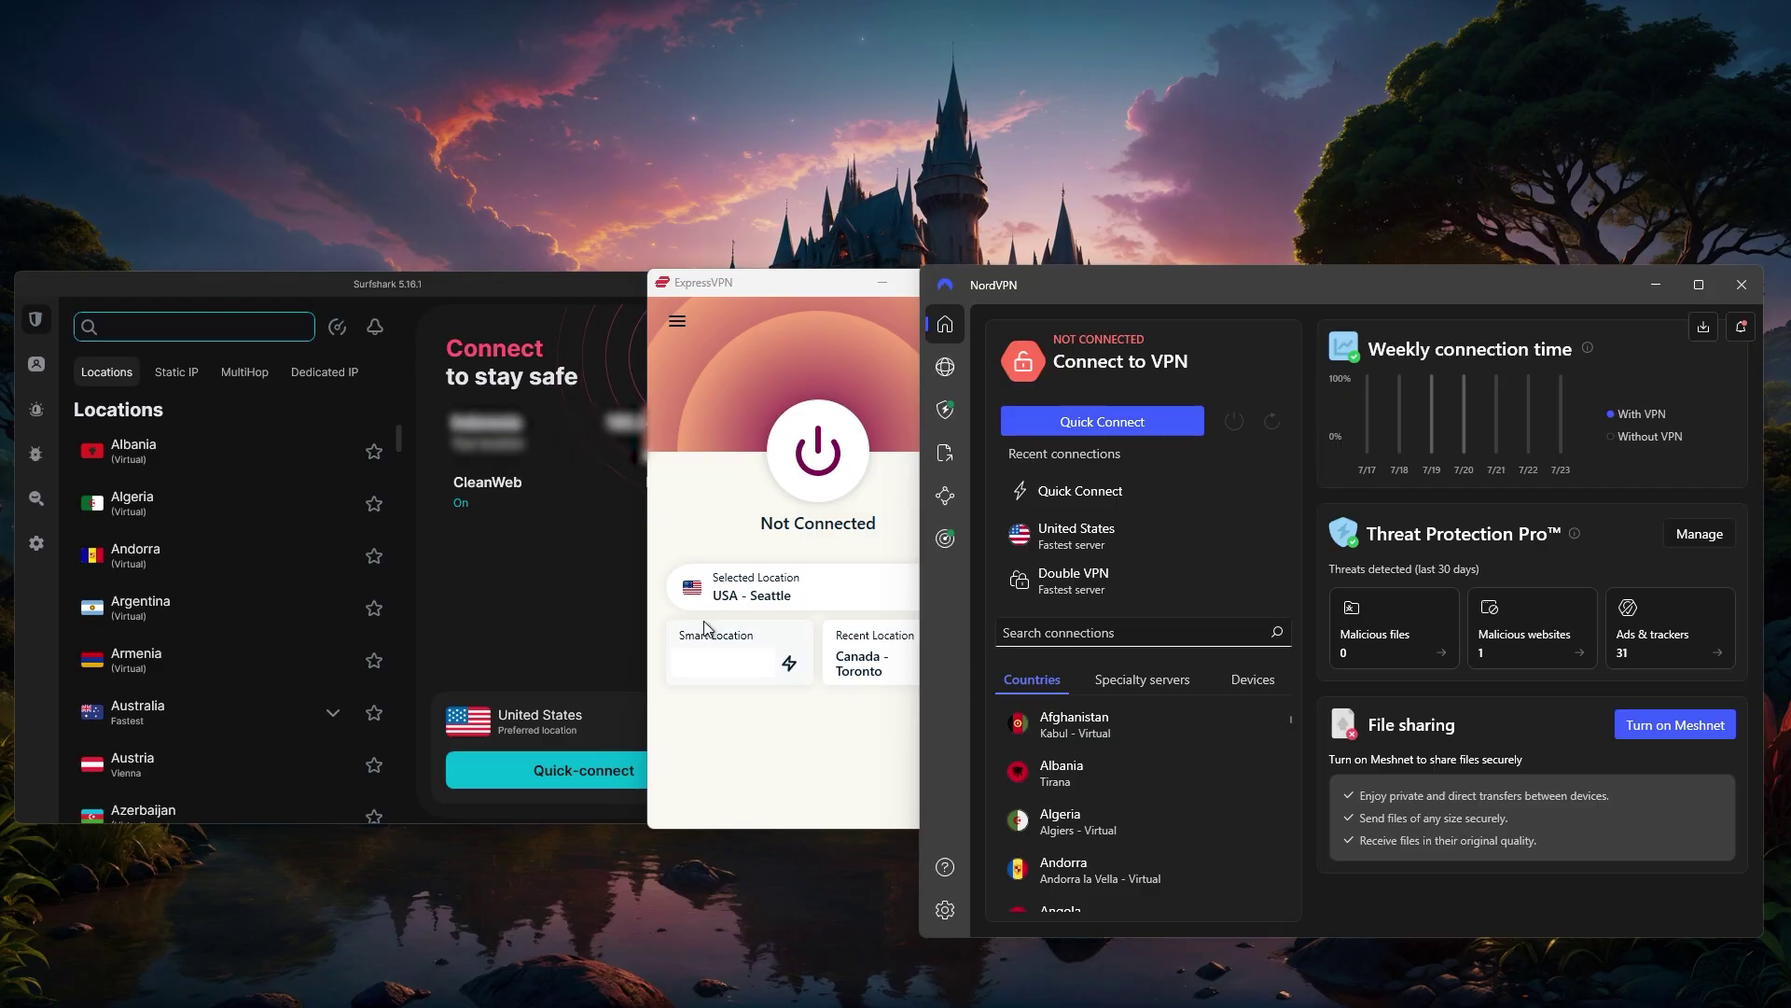
- Cycle the ExpressVPN, NordVPN and Surfshark windows to the front, ending on Surfshark
left_click(736, 422)
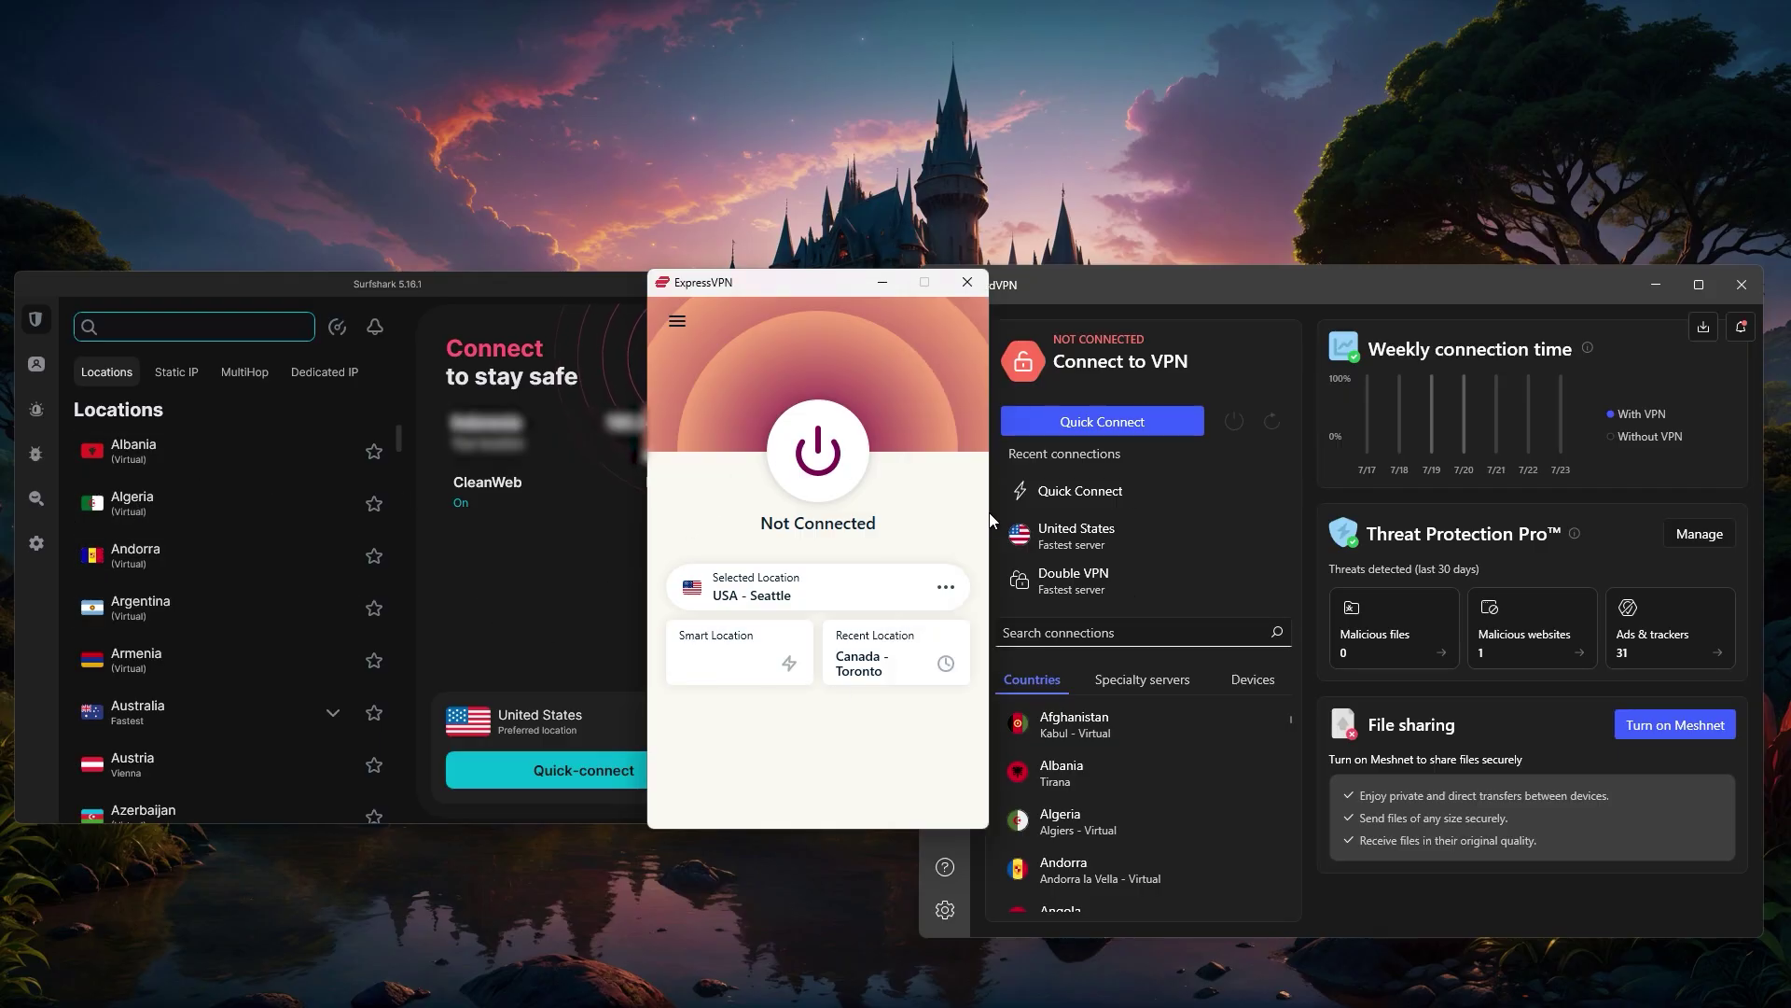
left_click(1224, 282)
left_click(704, 392)
left_click(496, 289)
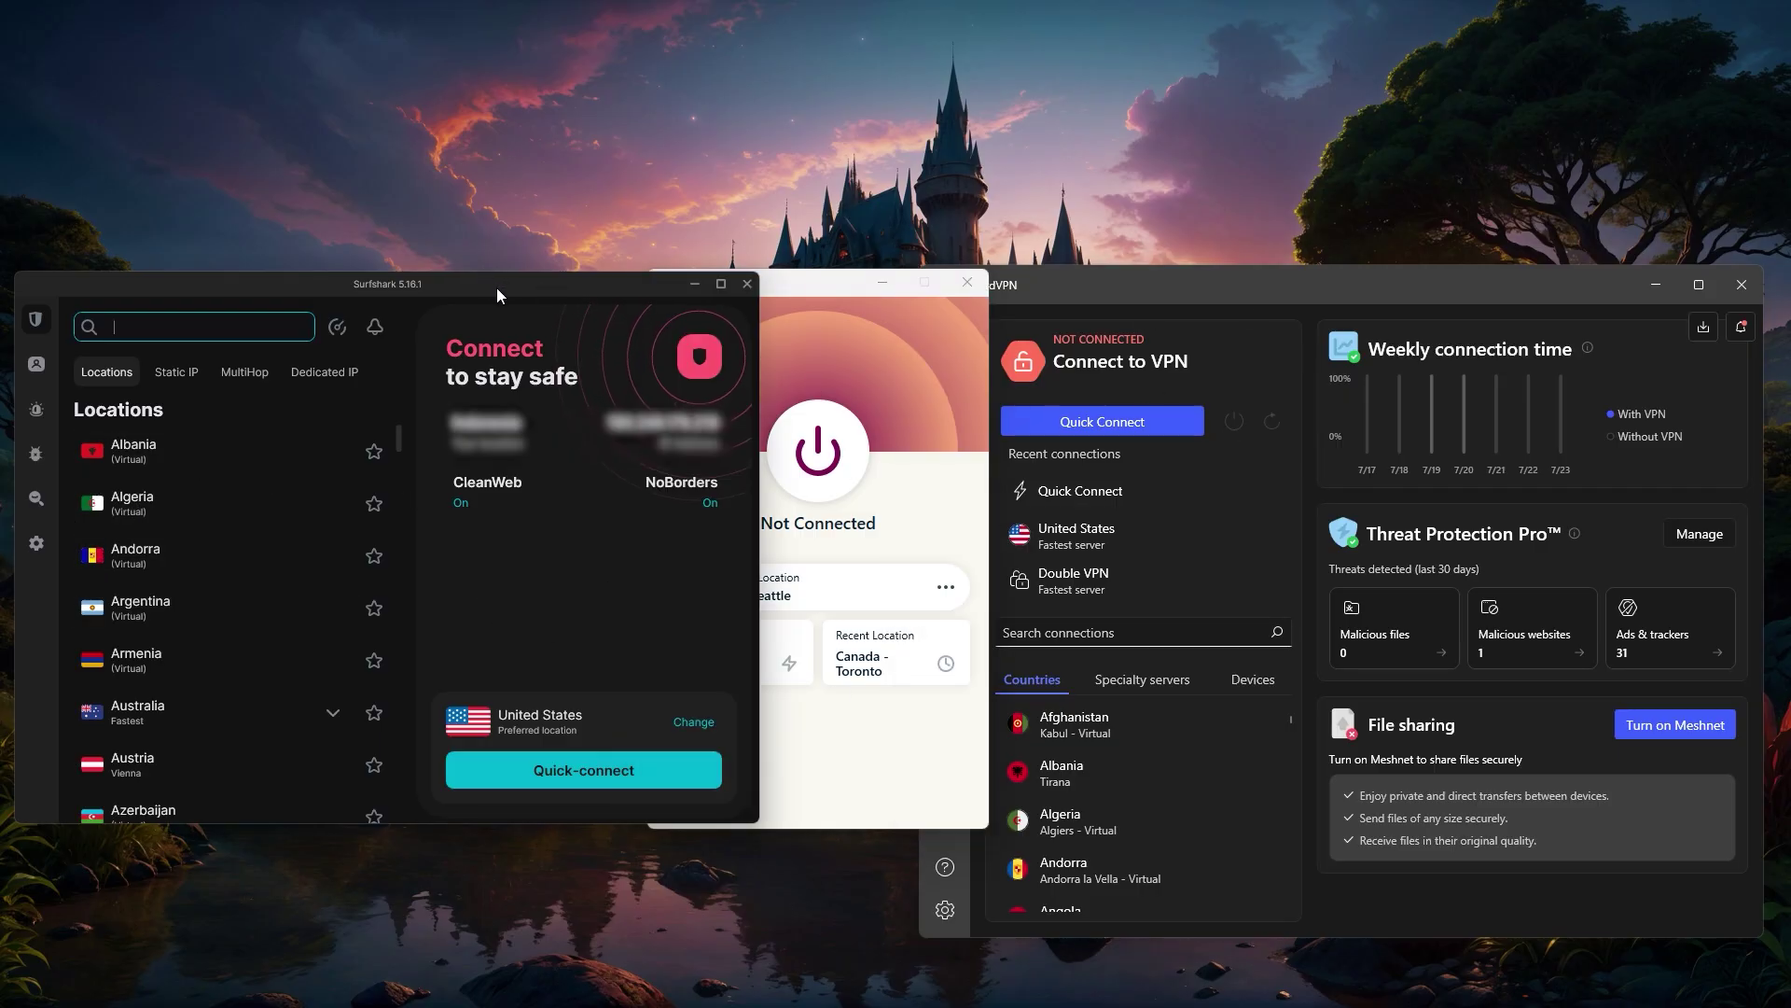
- View Surfshark's Alert, Antivirus and Search pages, then its Settings list
left_click(56, 408)
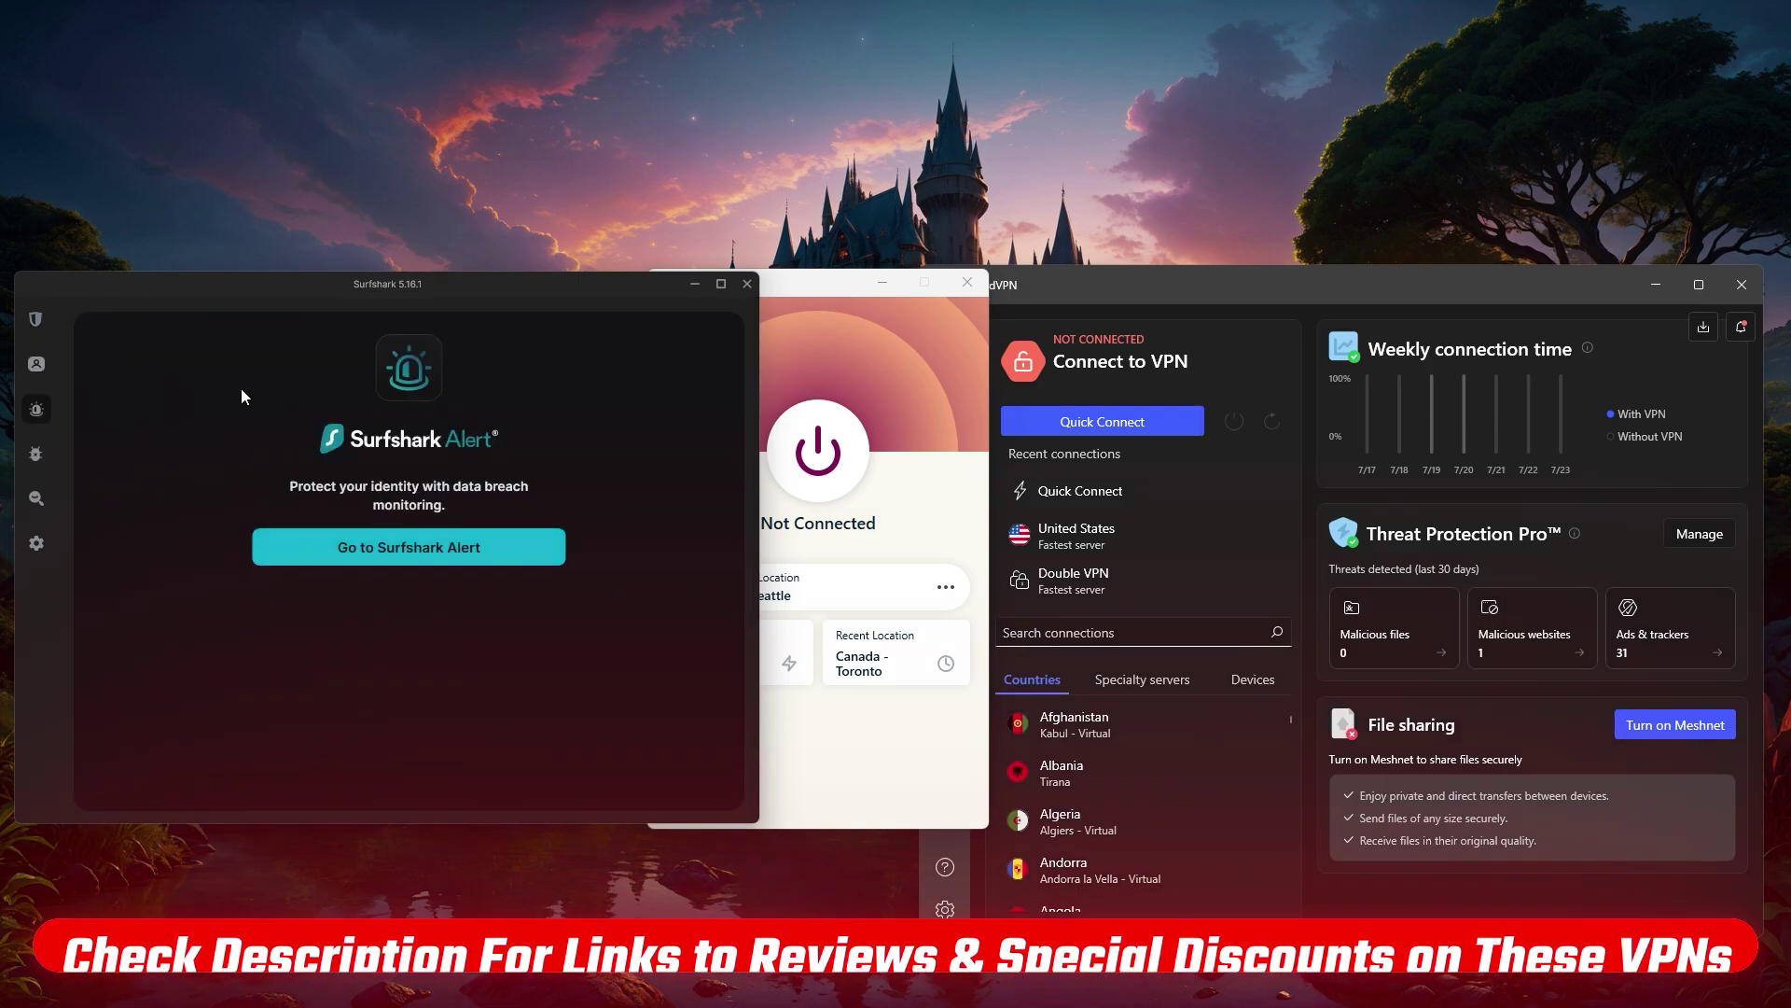
left_click(42, 455)
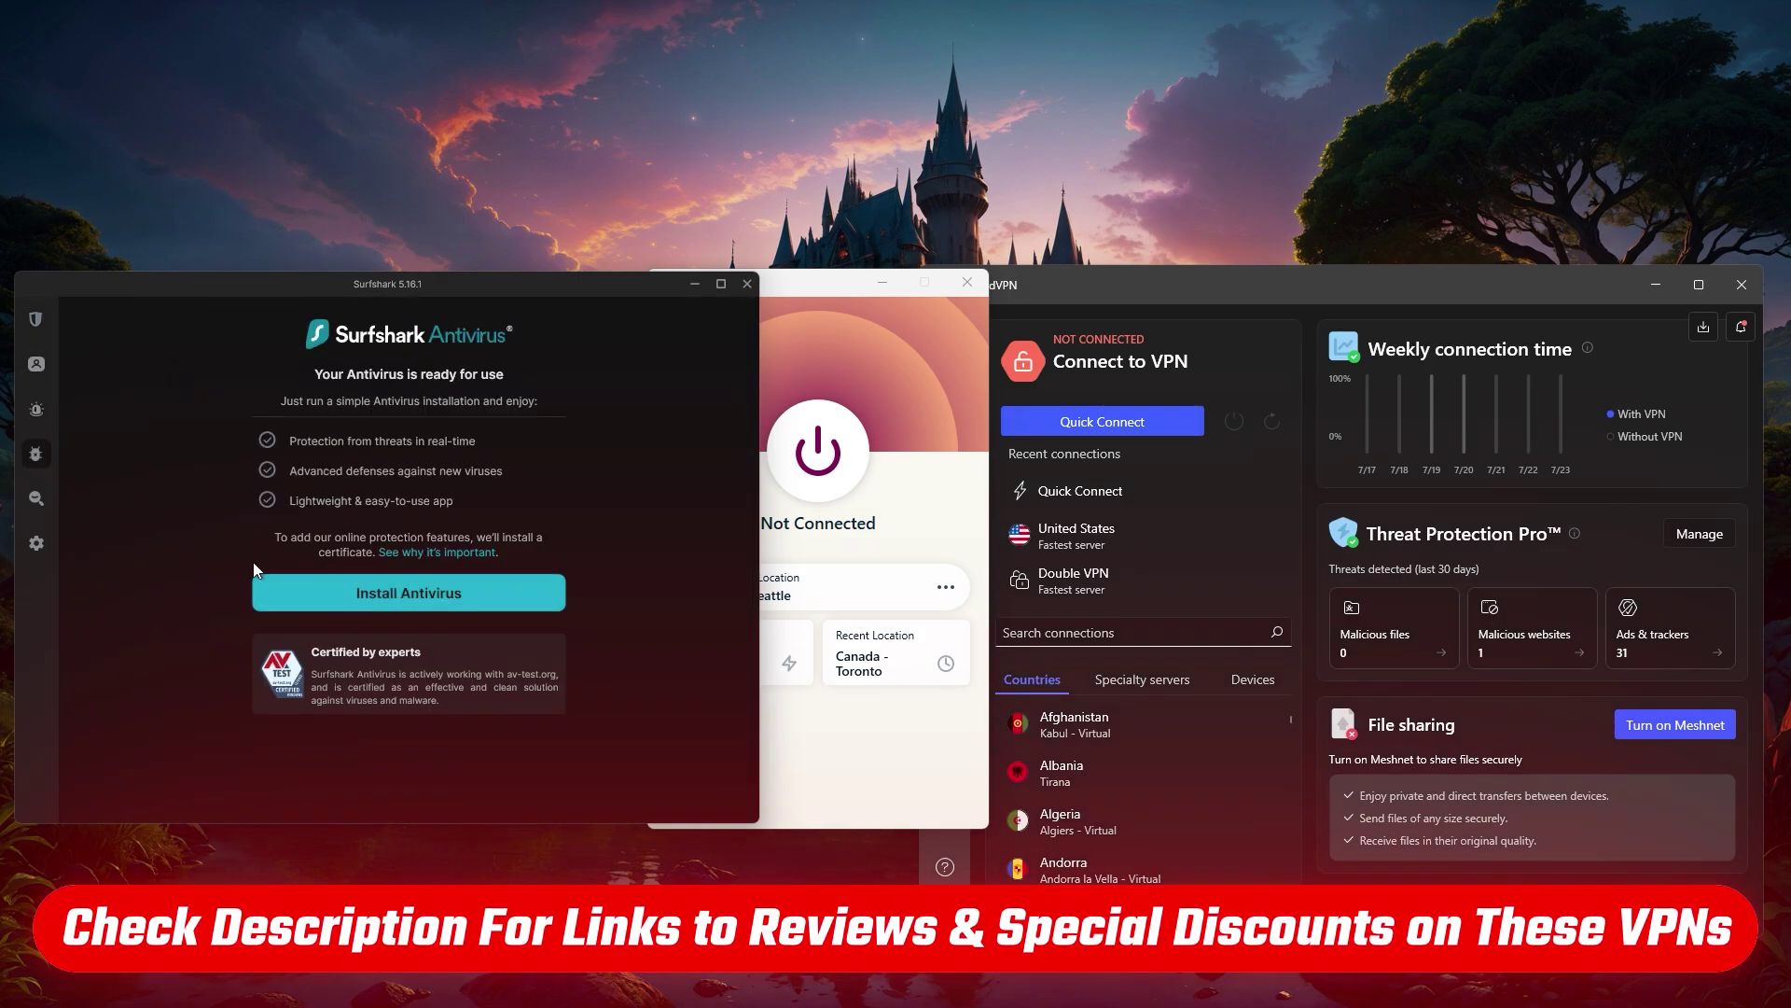
left_click(29, 502)
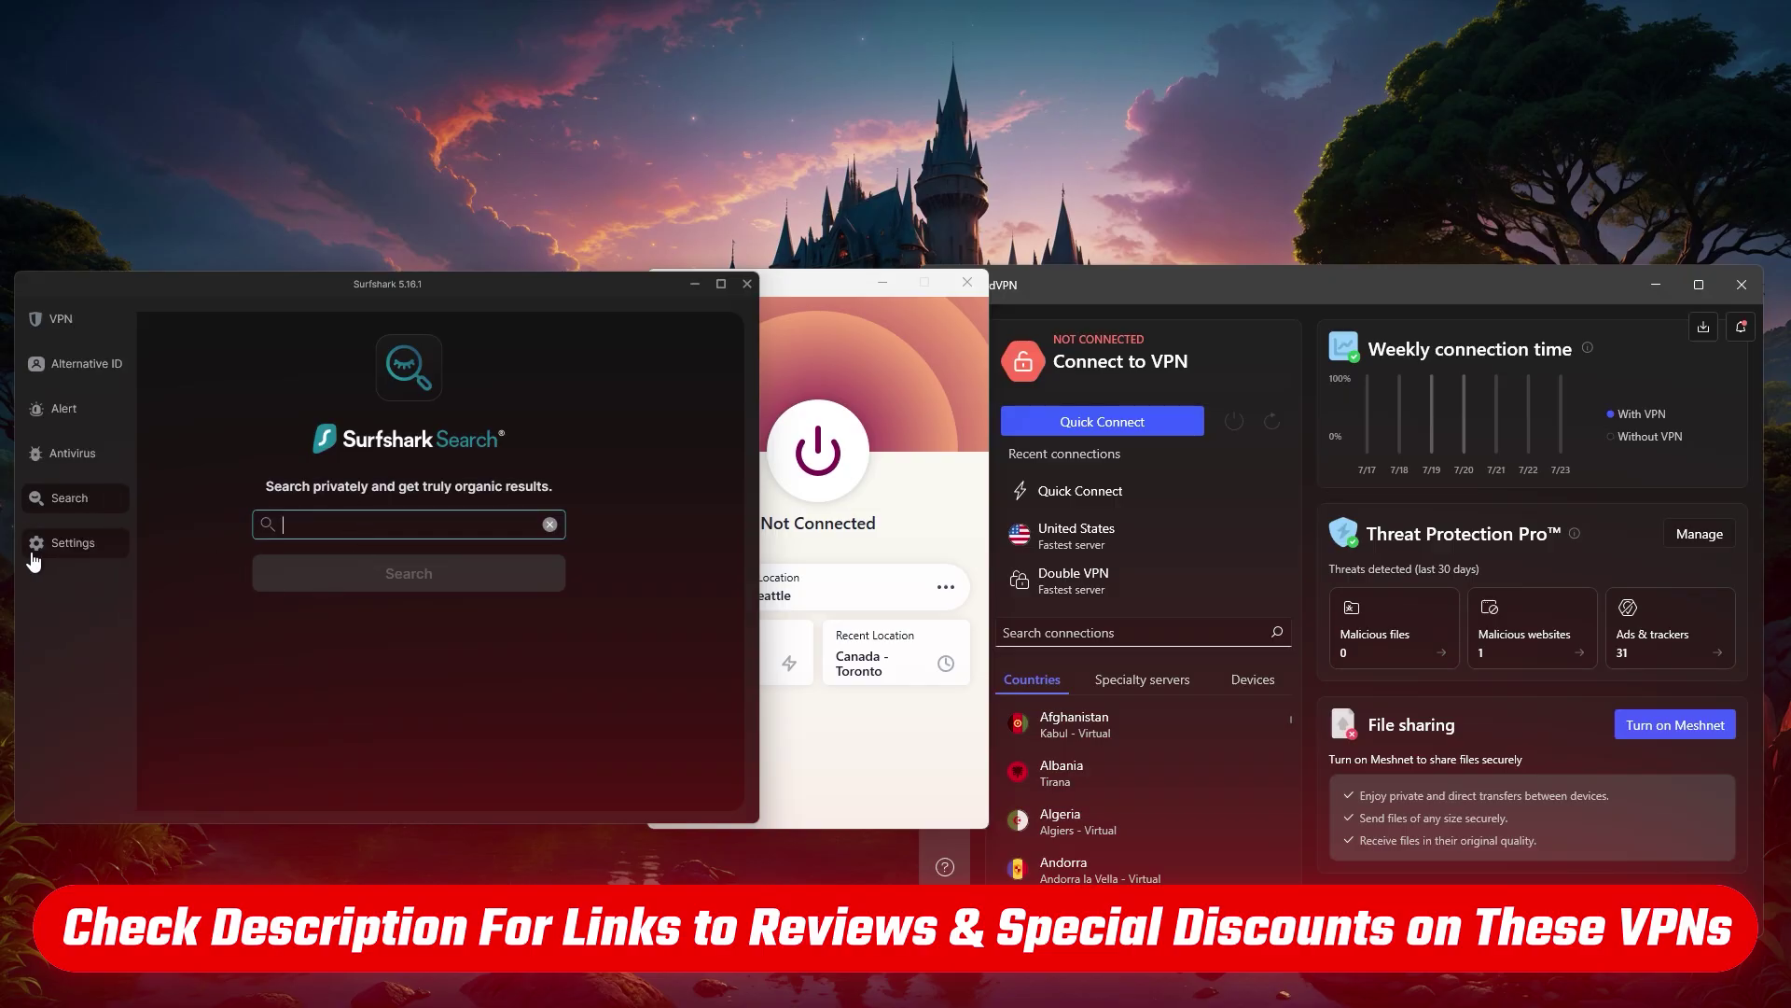
left_click(36, 541)
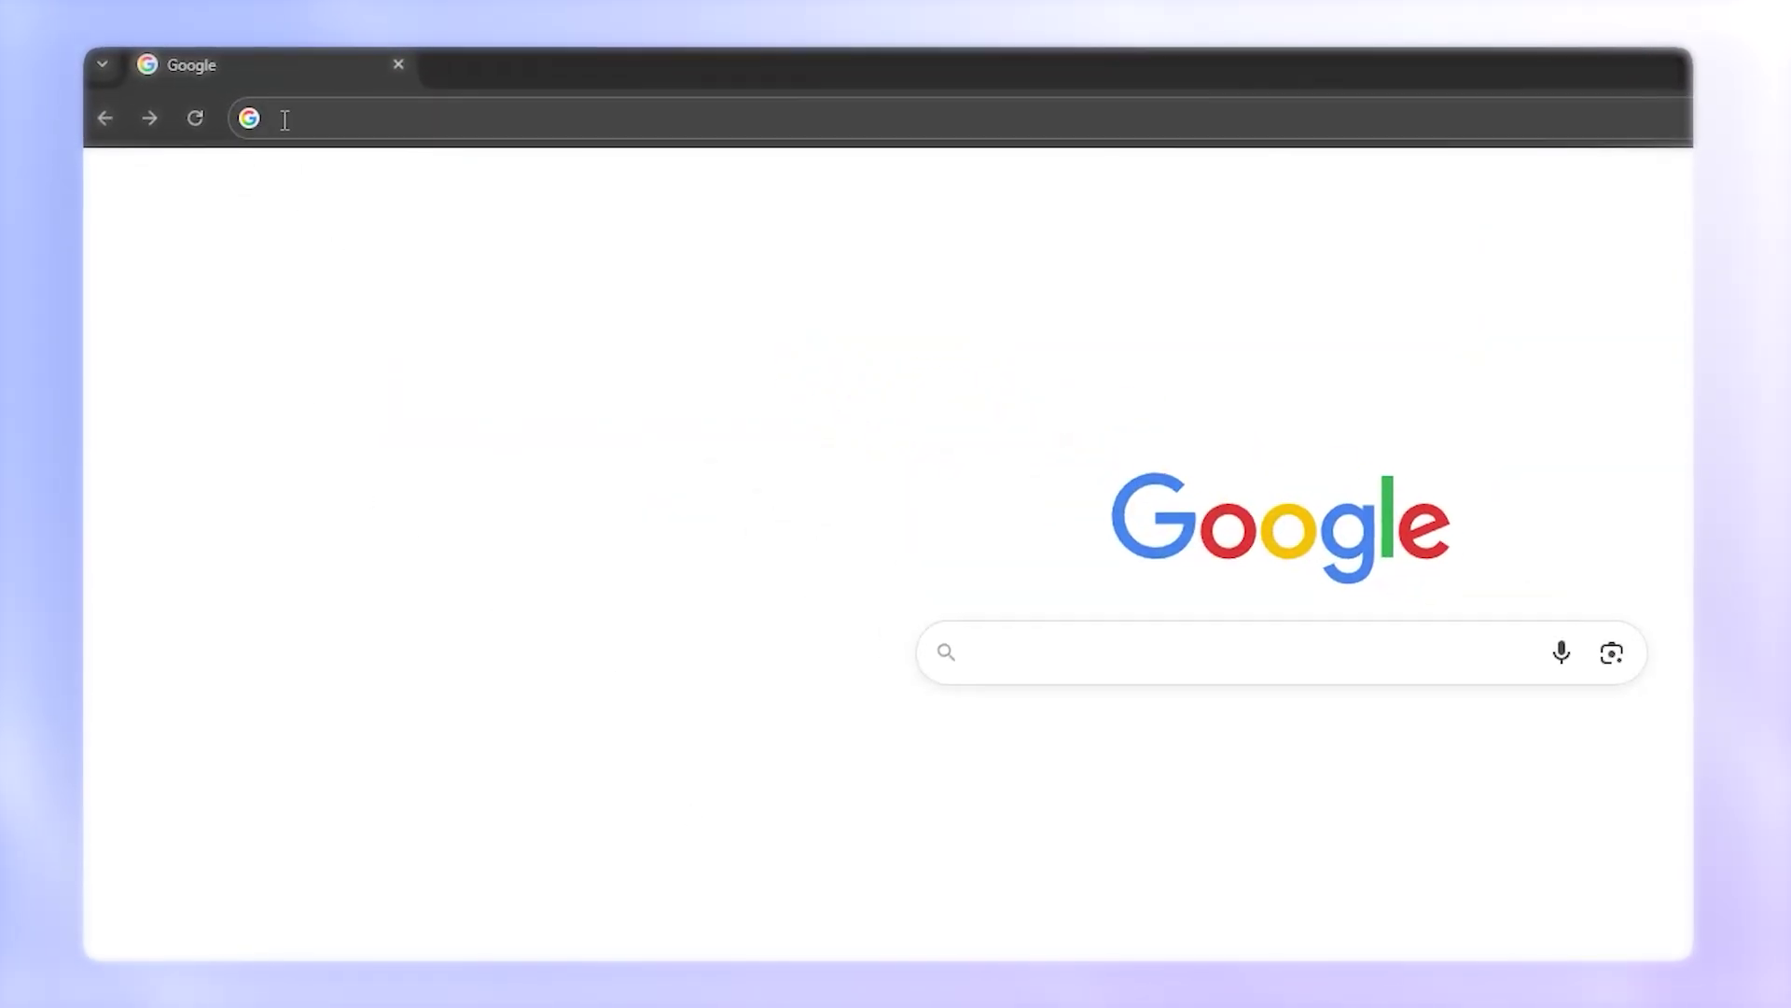
- Sign in to the router admin at 192.168.1.1 with the router credentials and open VPN settings
type("192.1")
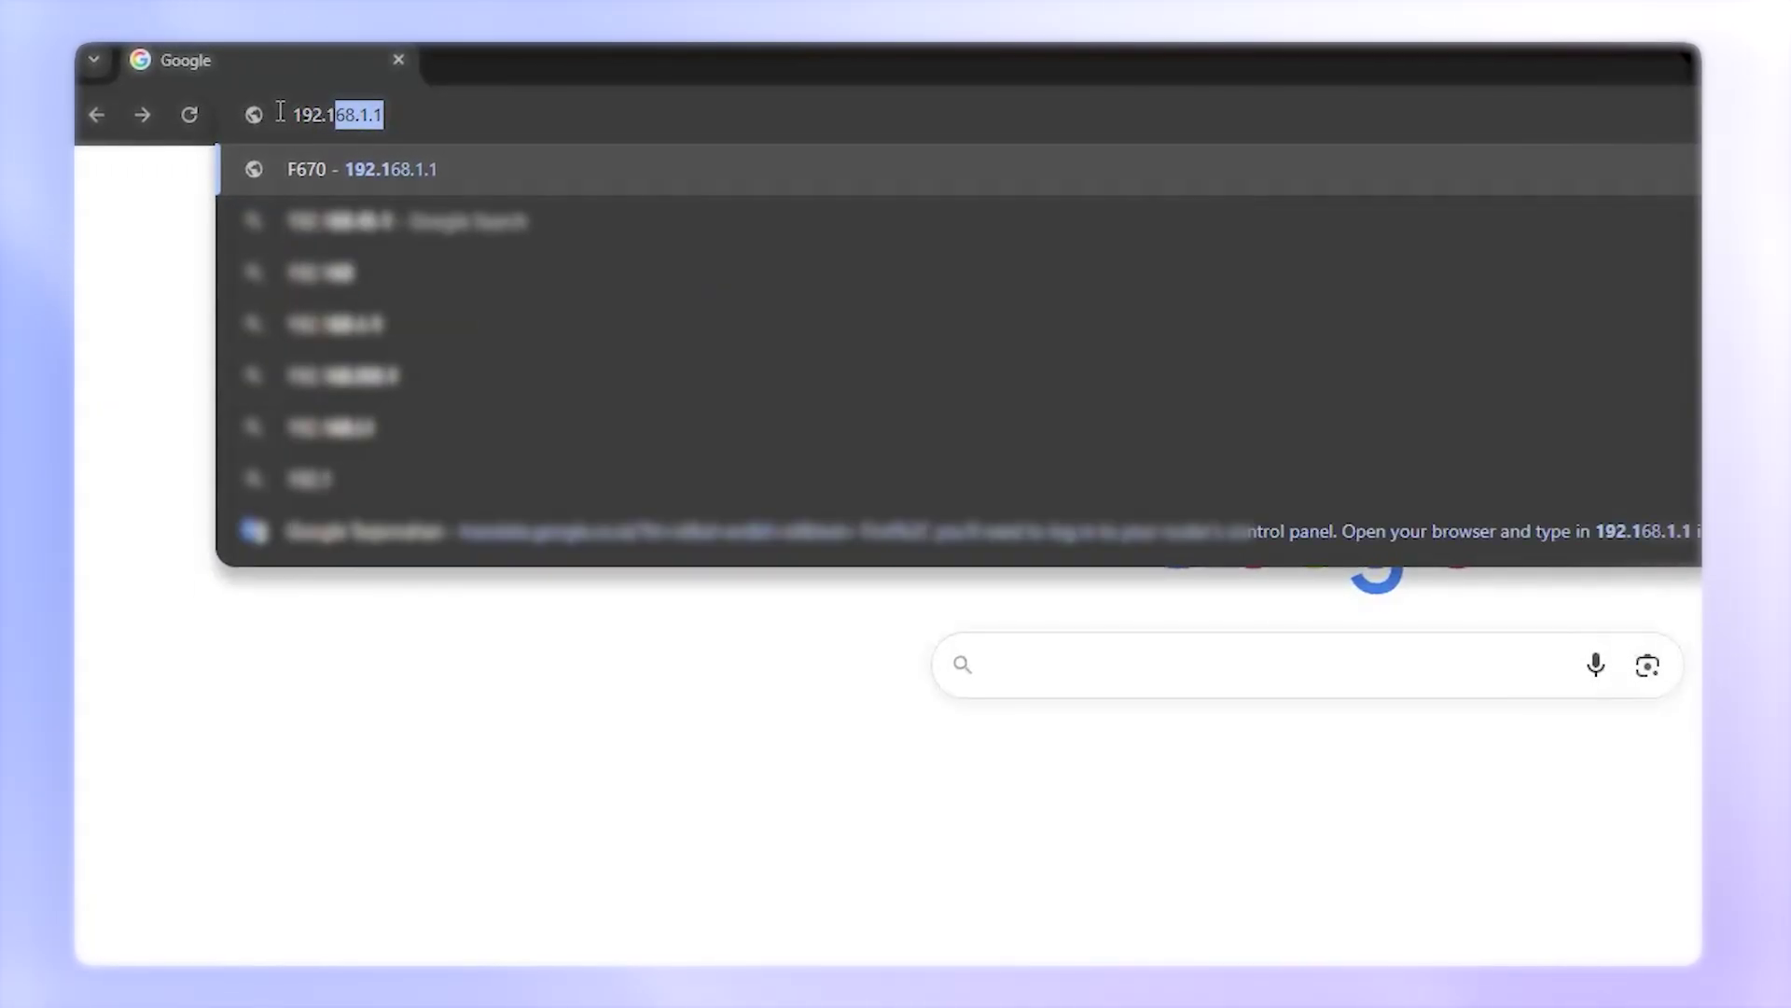
type("68.1.1")
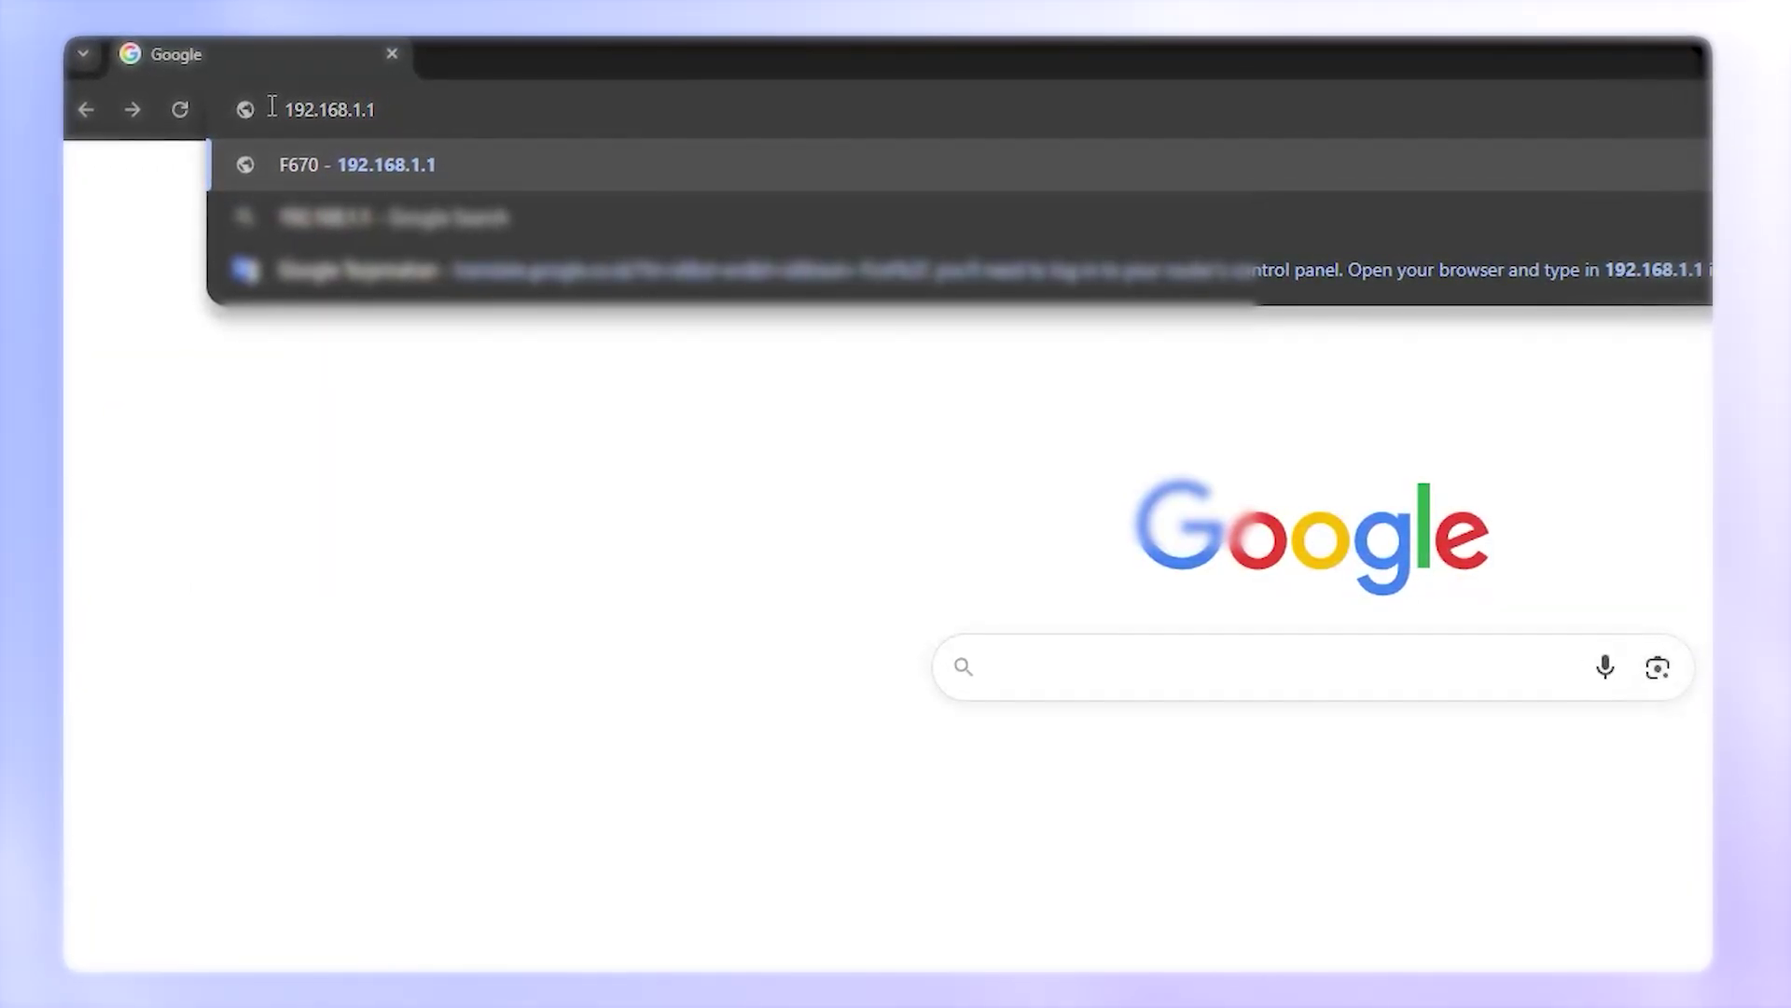
key("Return")
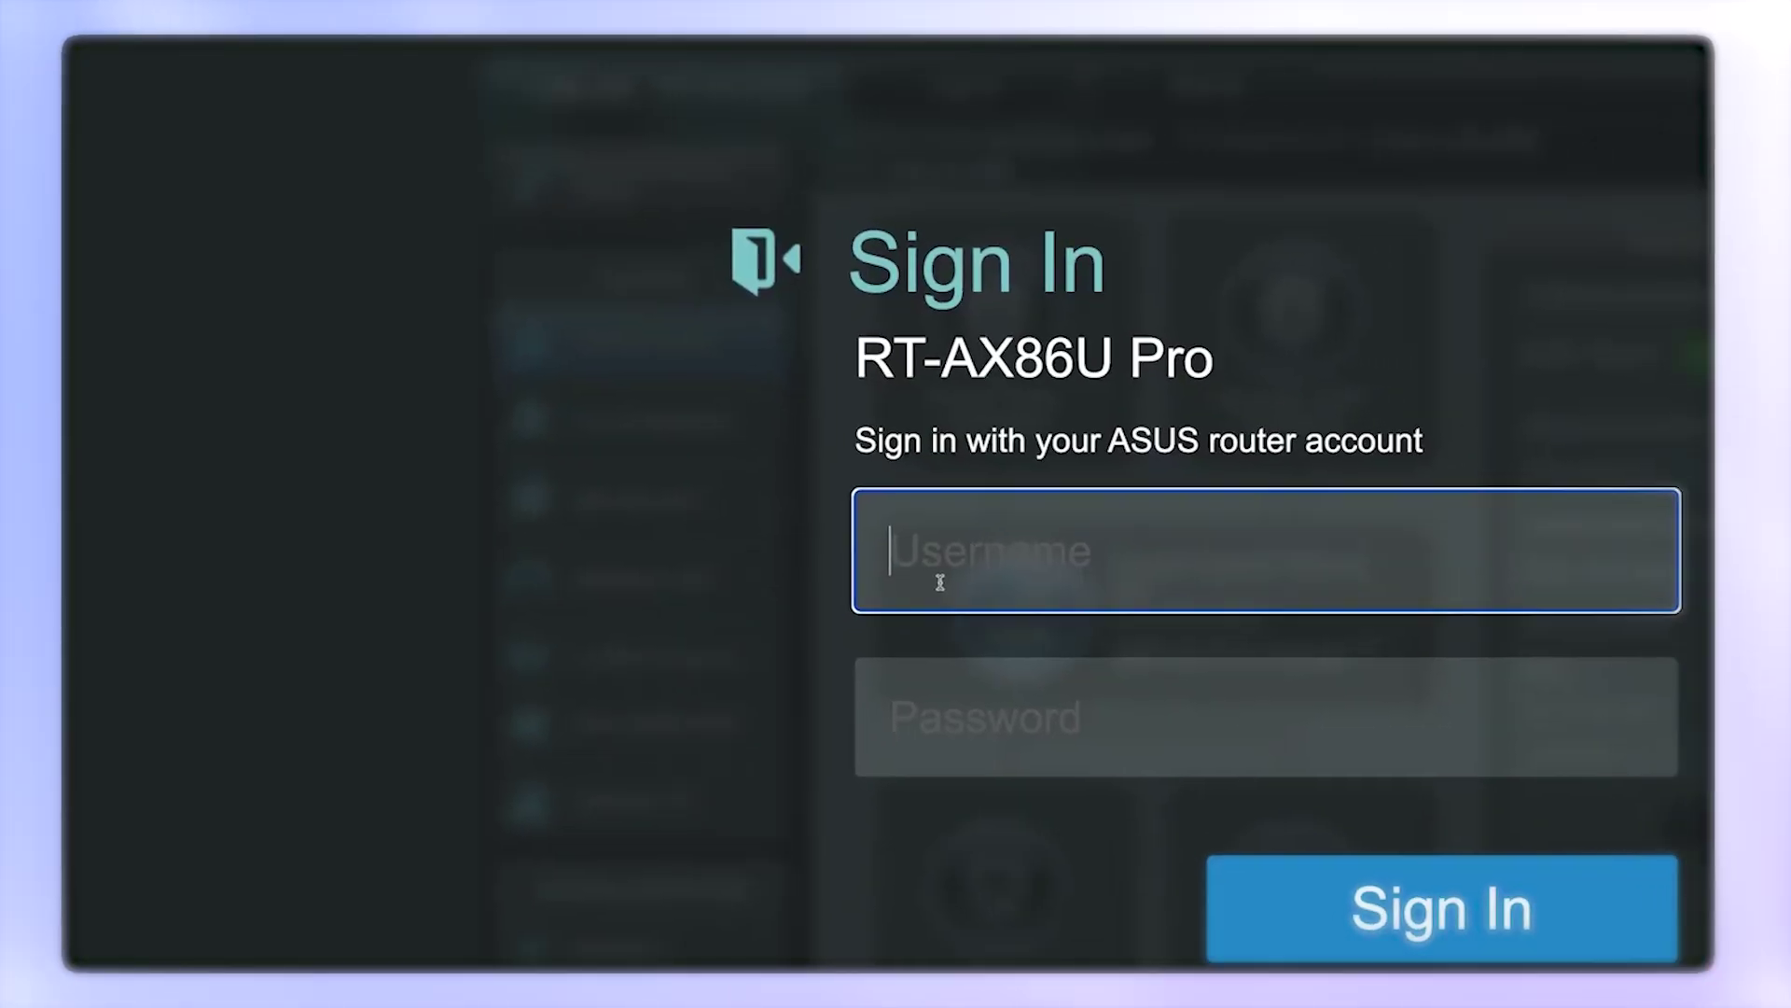
type("admin")
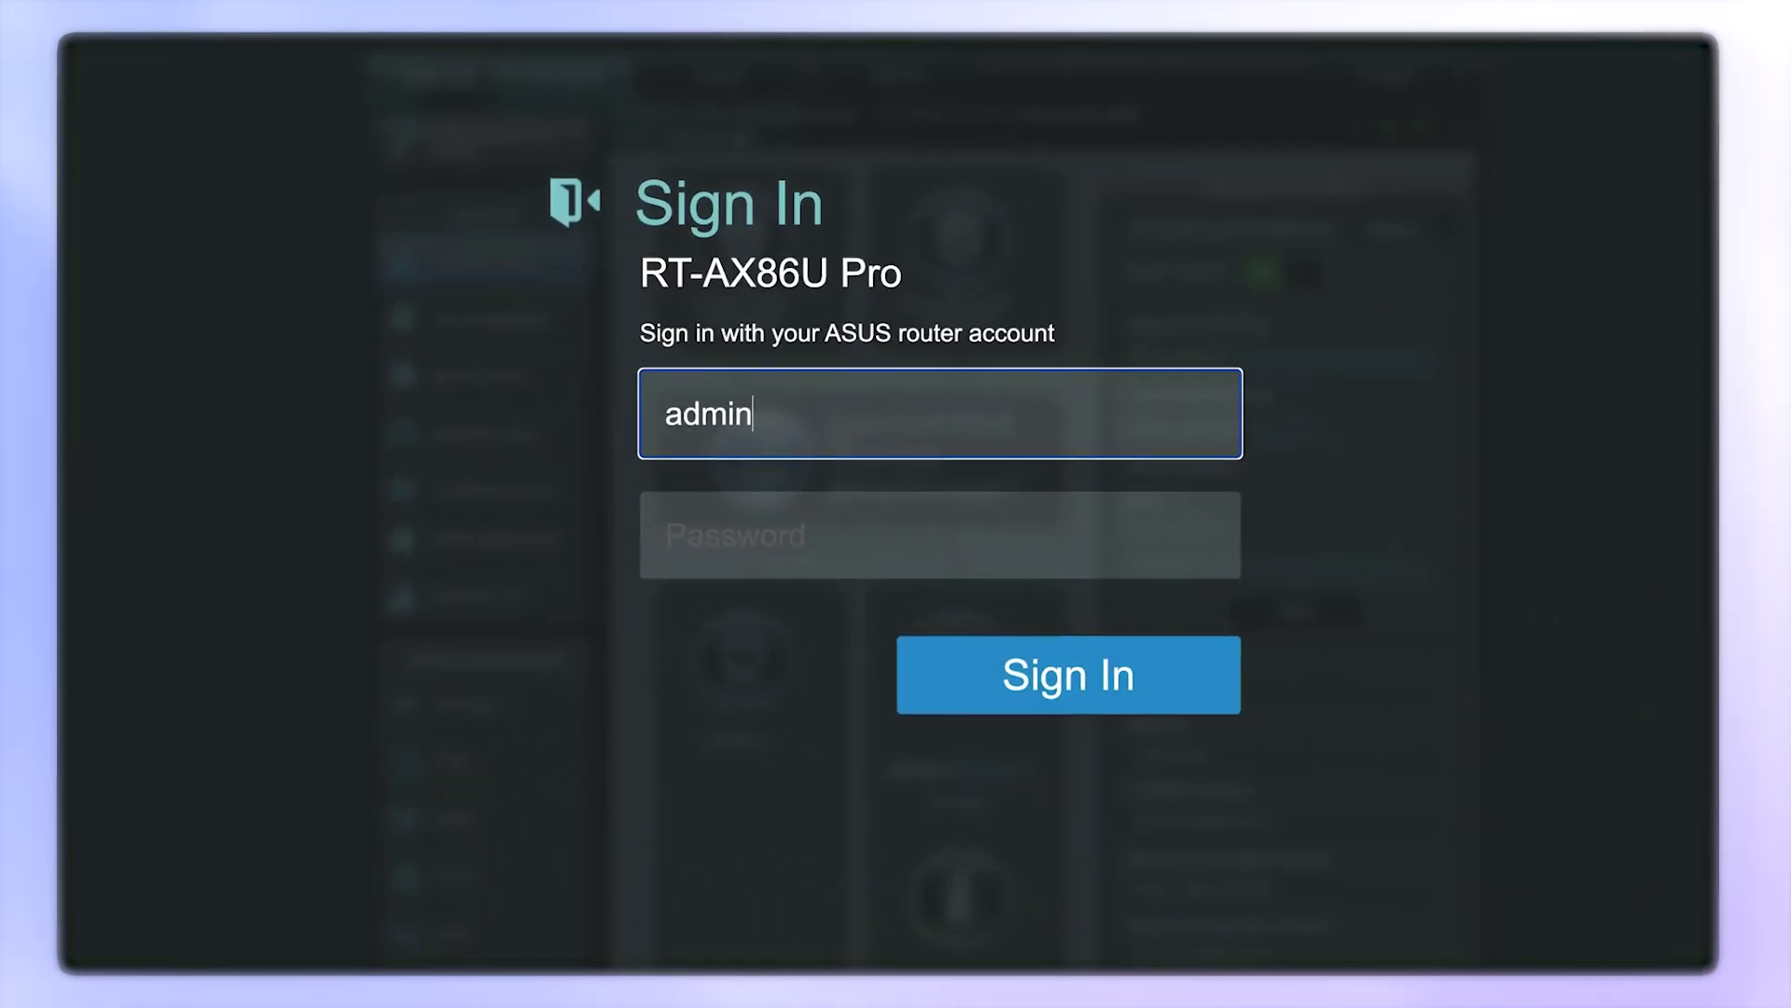
key("Tab")
type("password")
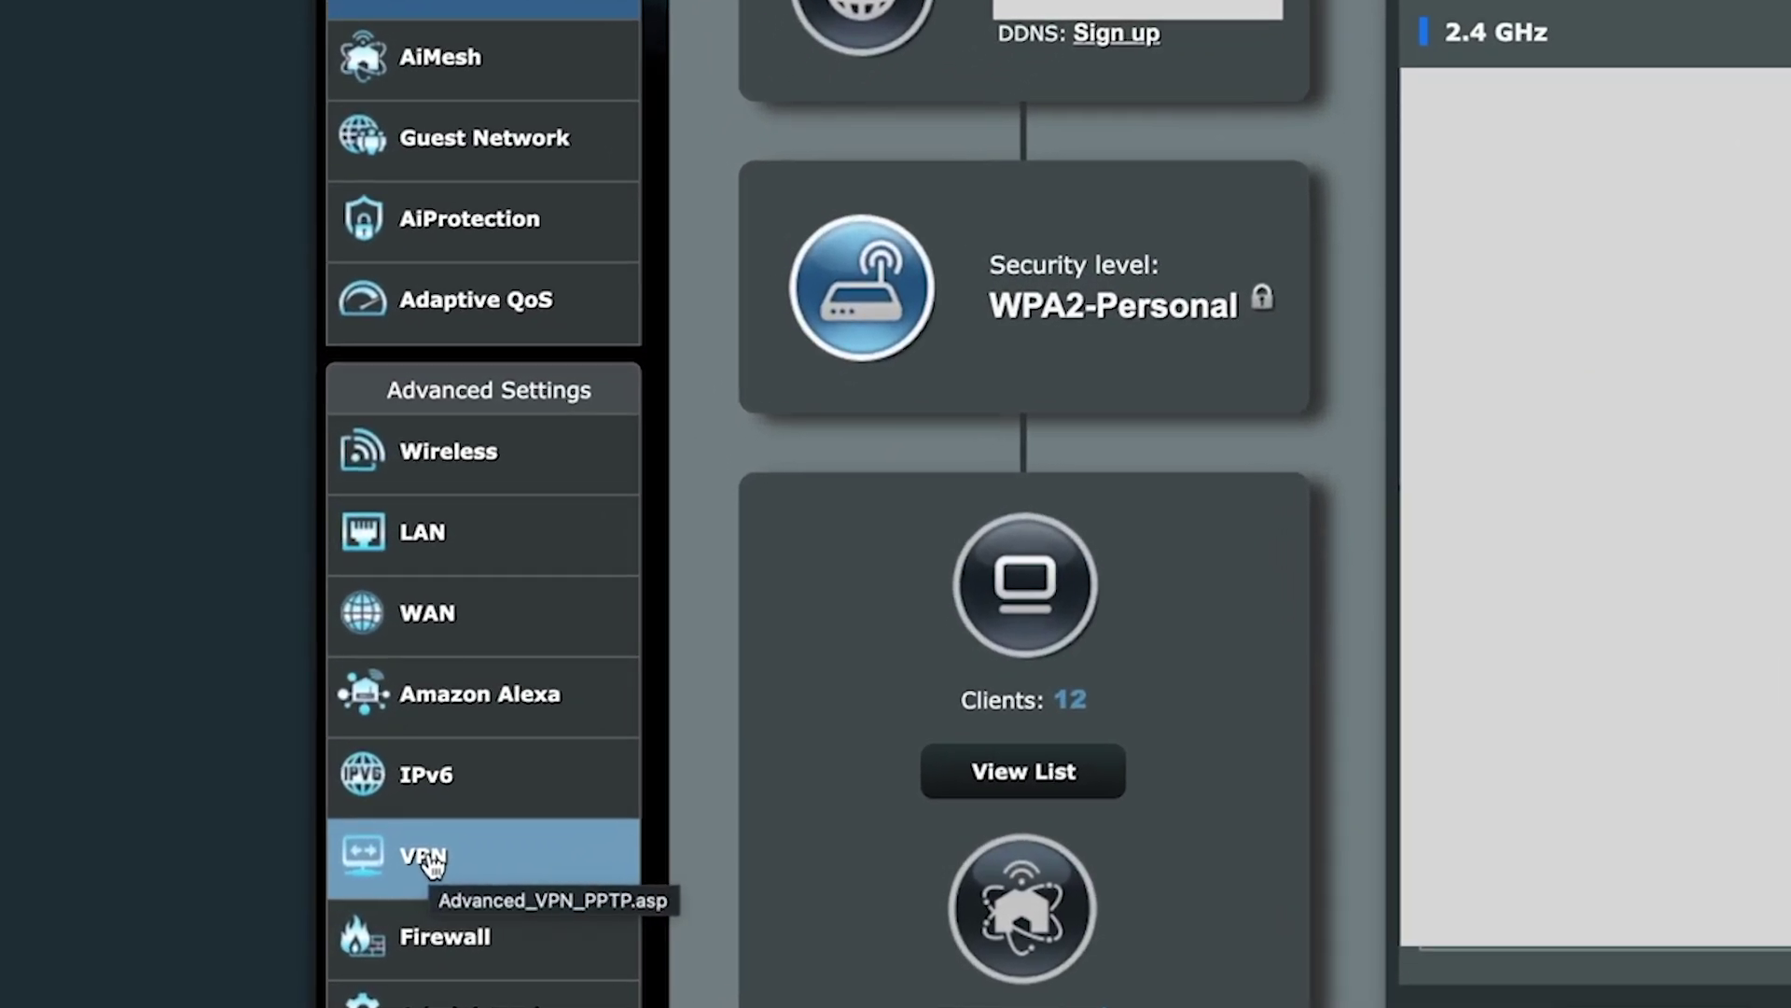
left_click(431, 866)
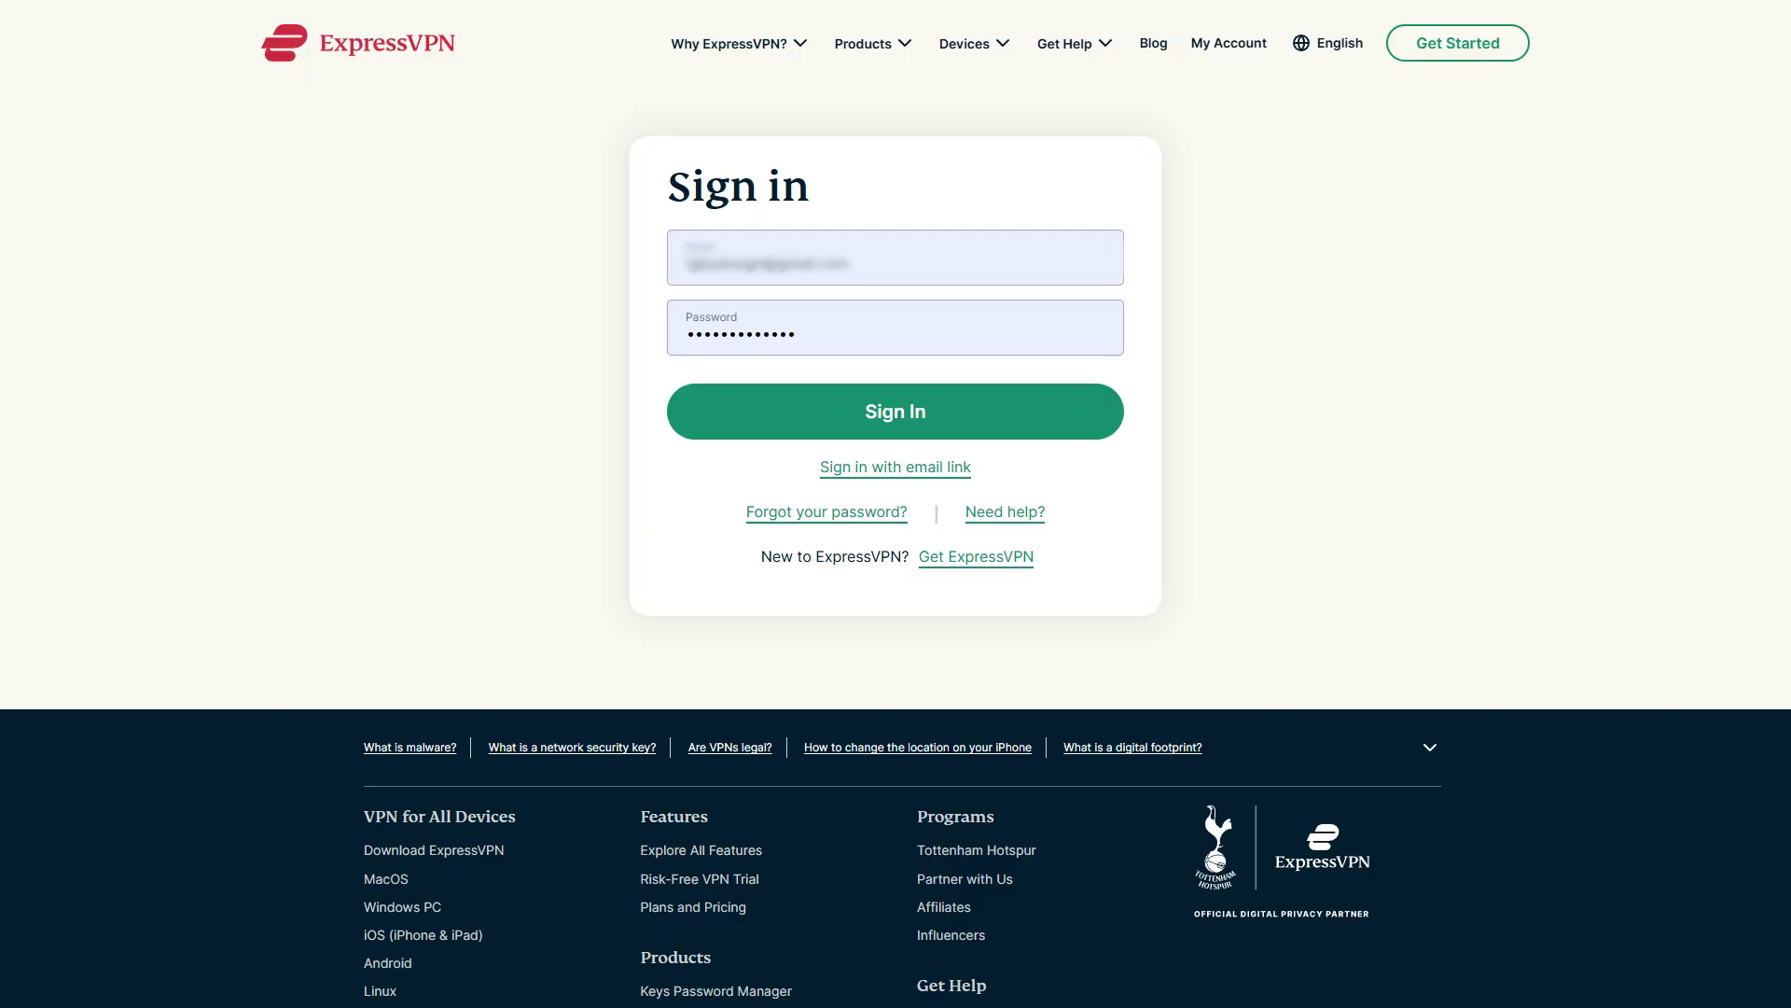
- Sign in to the ExpressVPN account and reveal the Manual Configuration OpenVPN username and password
left_click(893, 415)
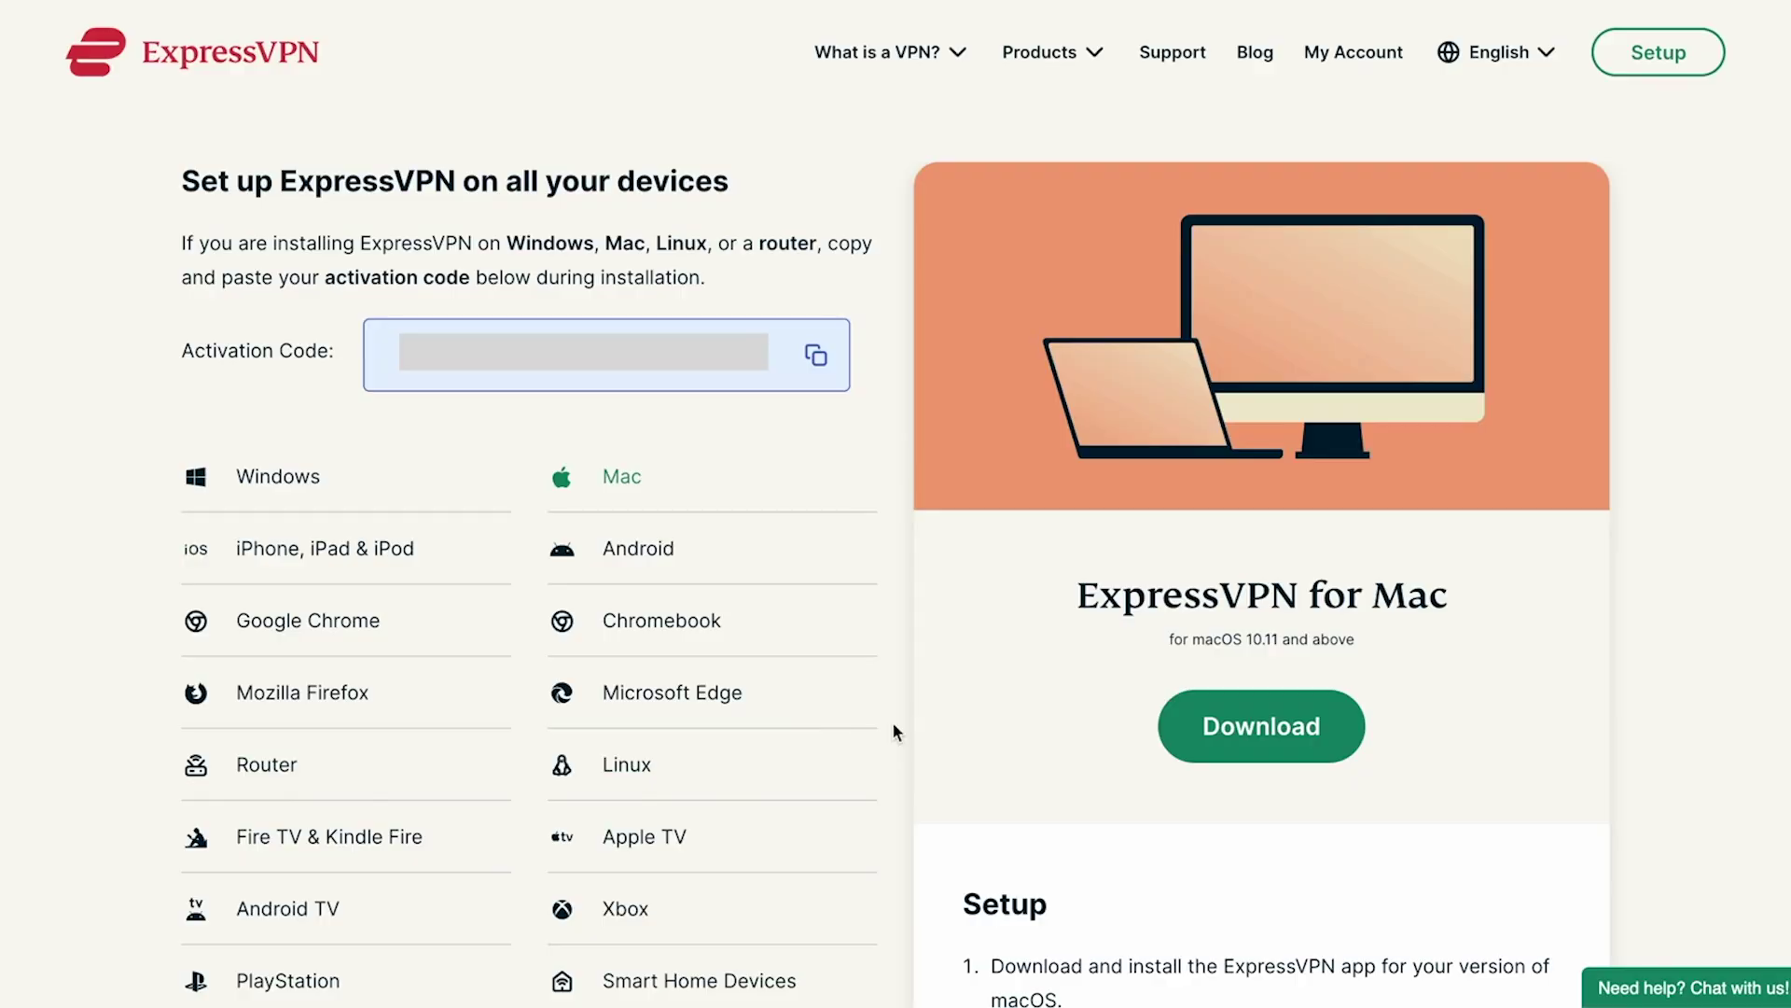
scroll(892, 720, "down", 7)
left_click(698, 481)
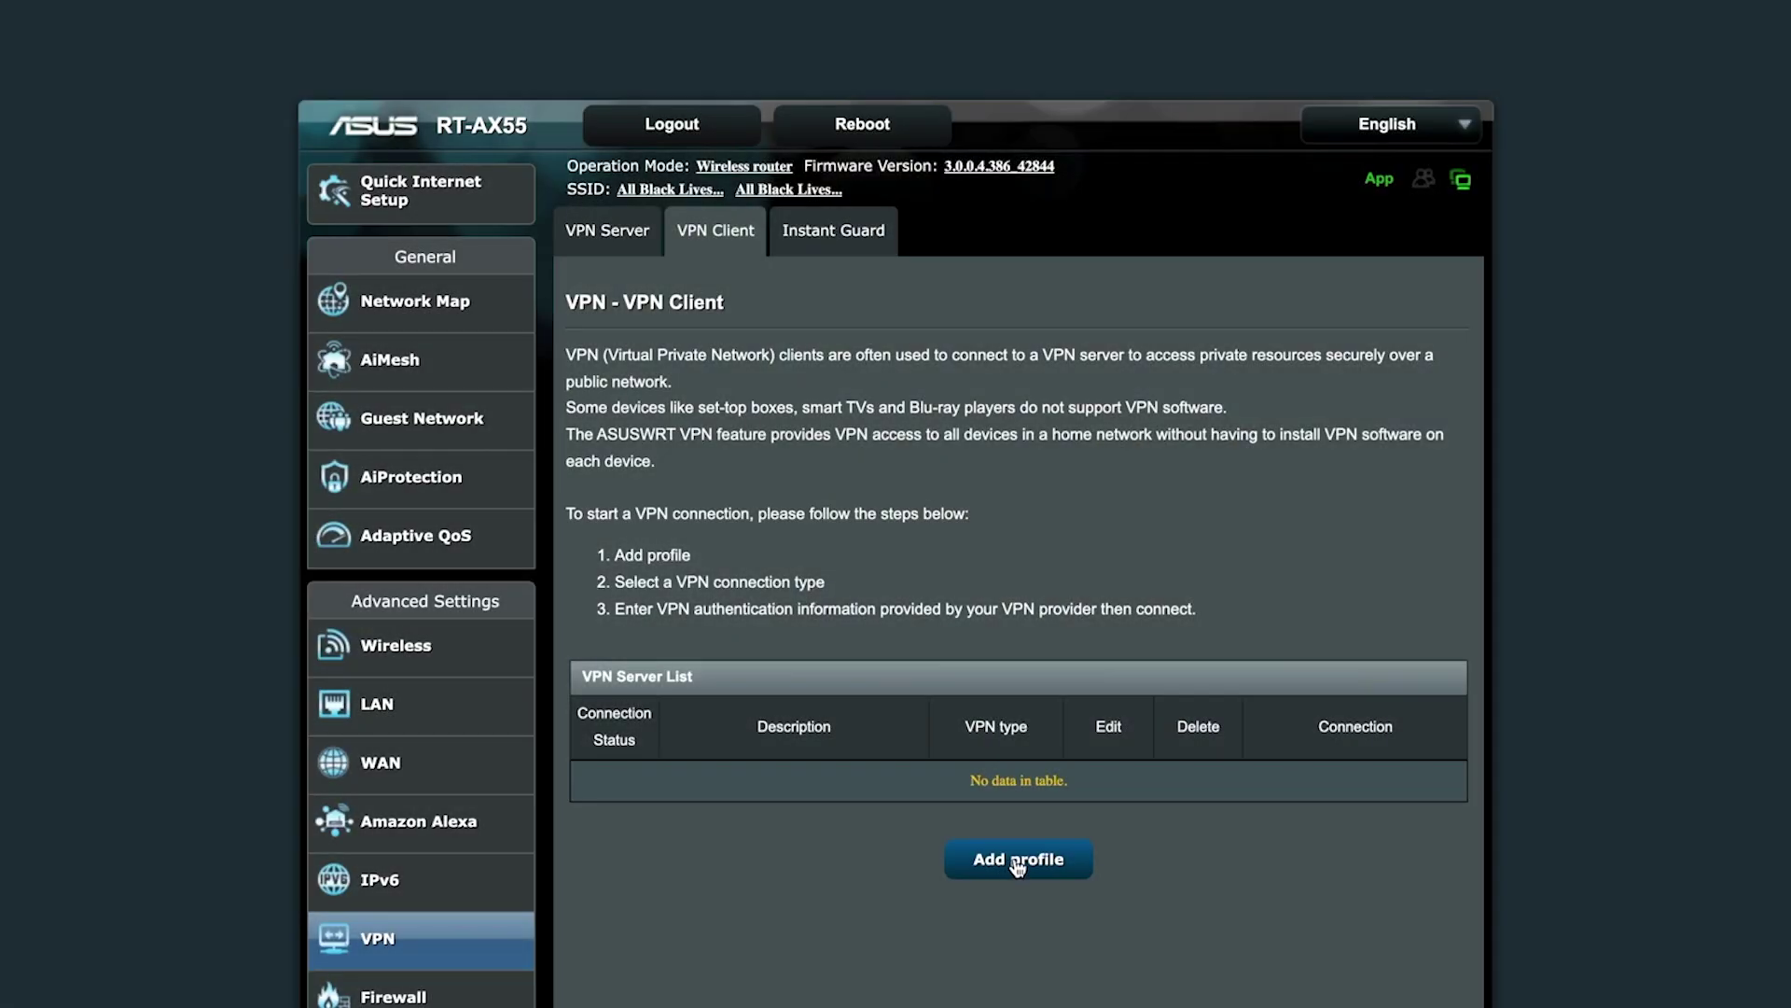
- Add an OpenVPN client profile 'ExpressVPN - India' with credentials and .ovpn file, then activate it
left_click(1018, 863)
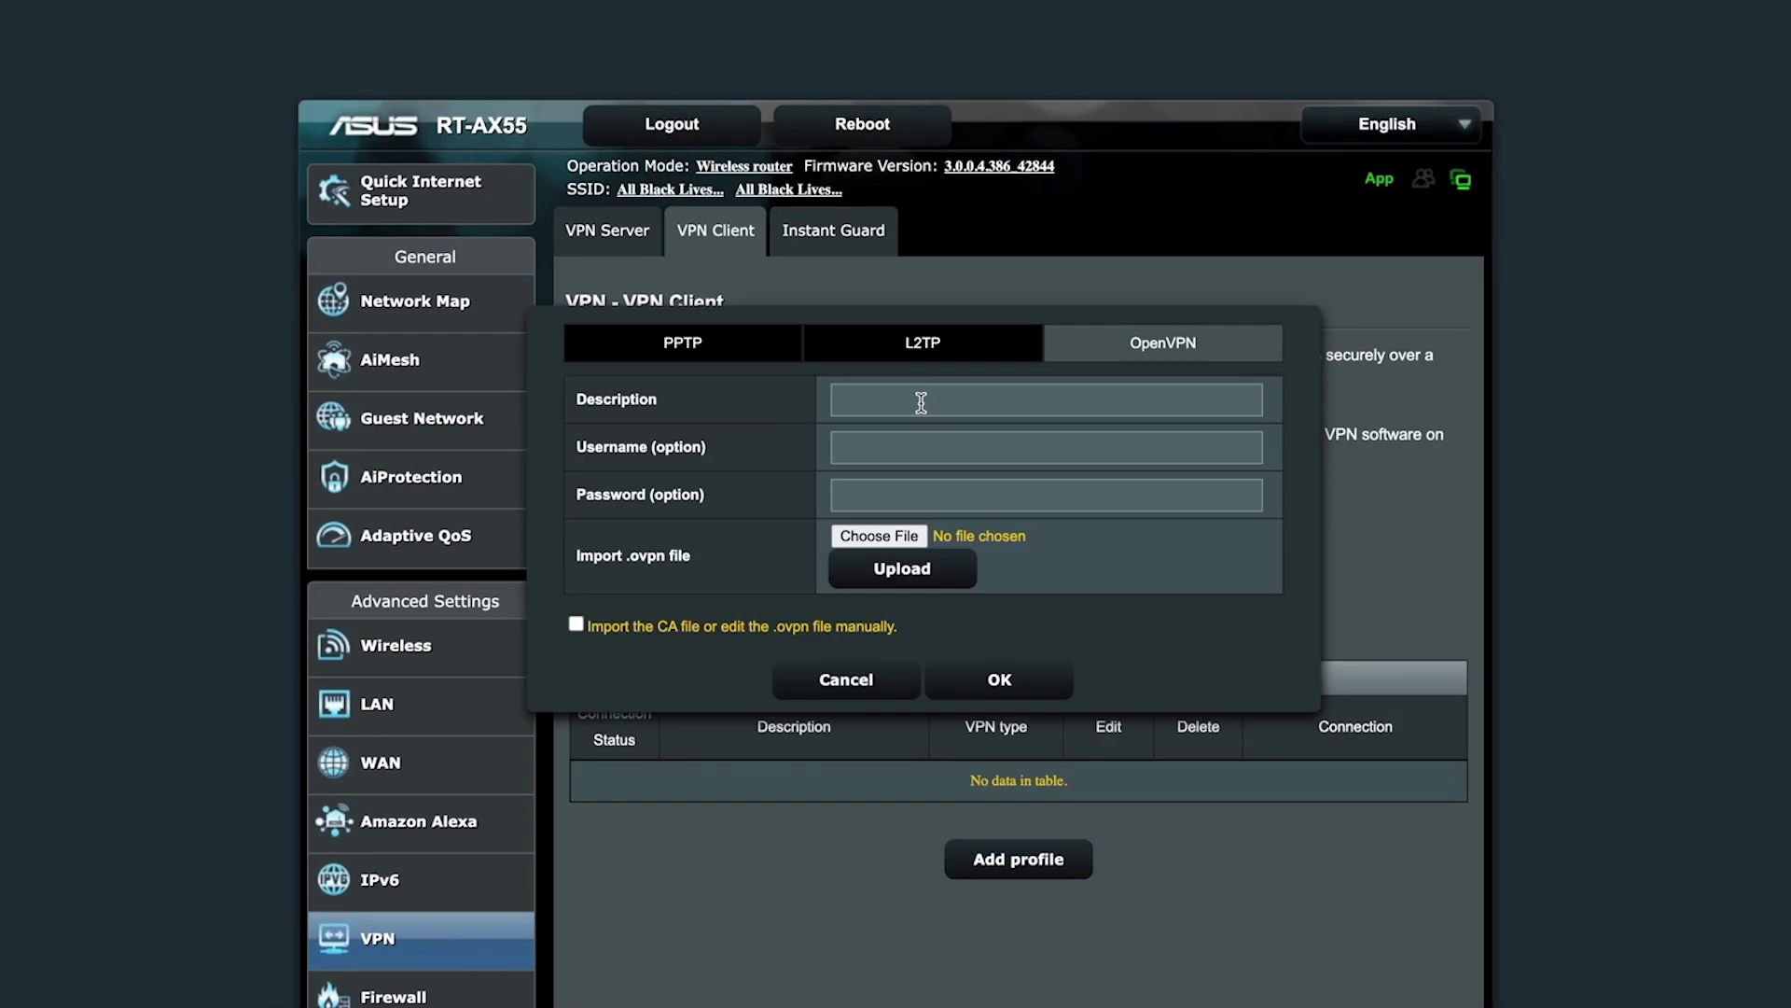
left_click(920, 402)
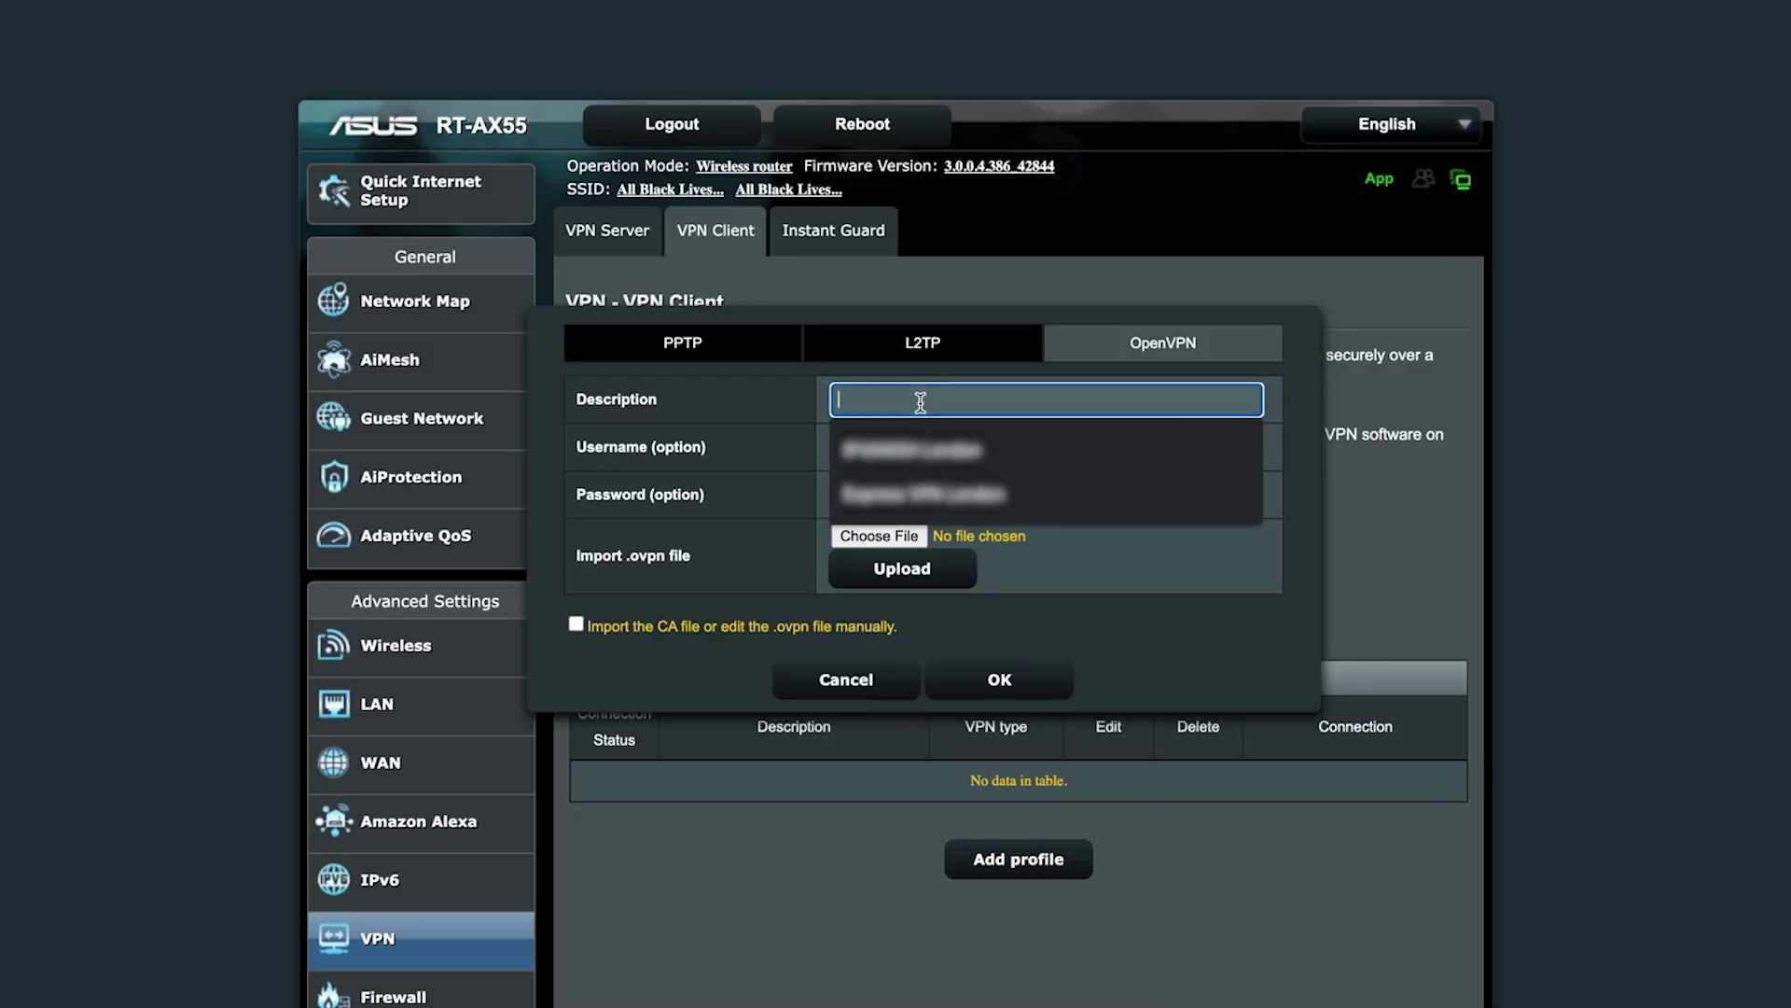
left_click(998, 495)
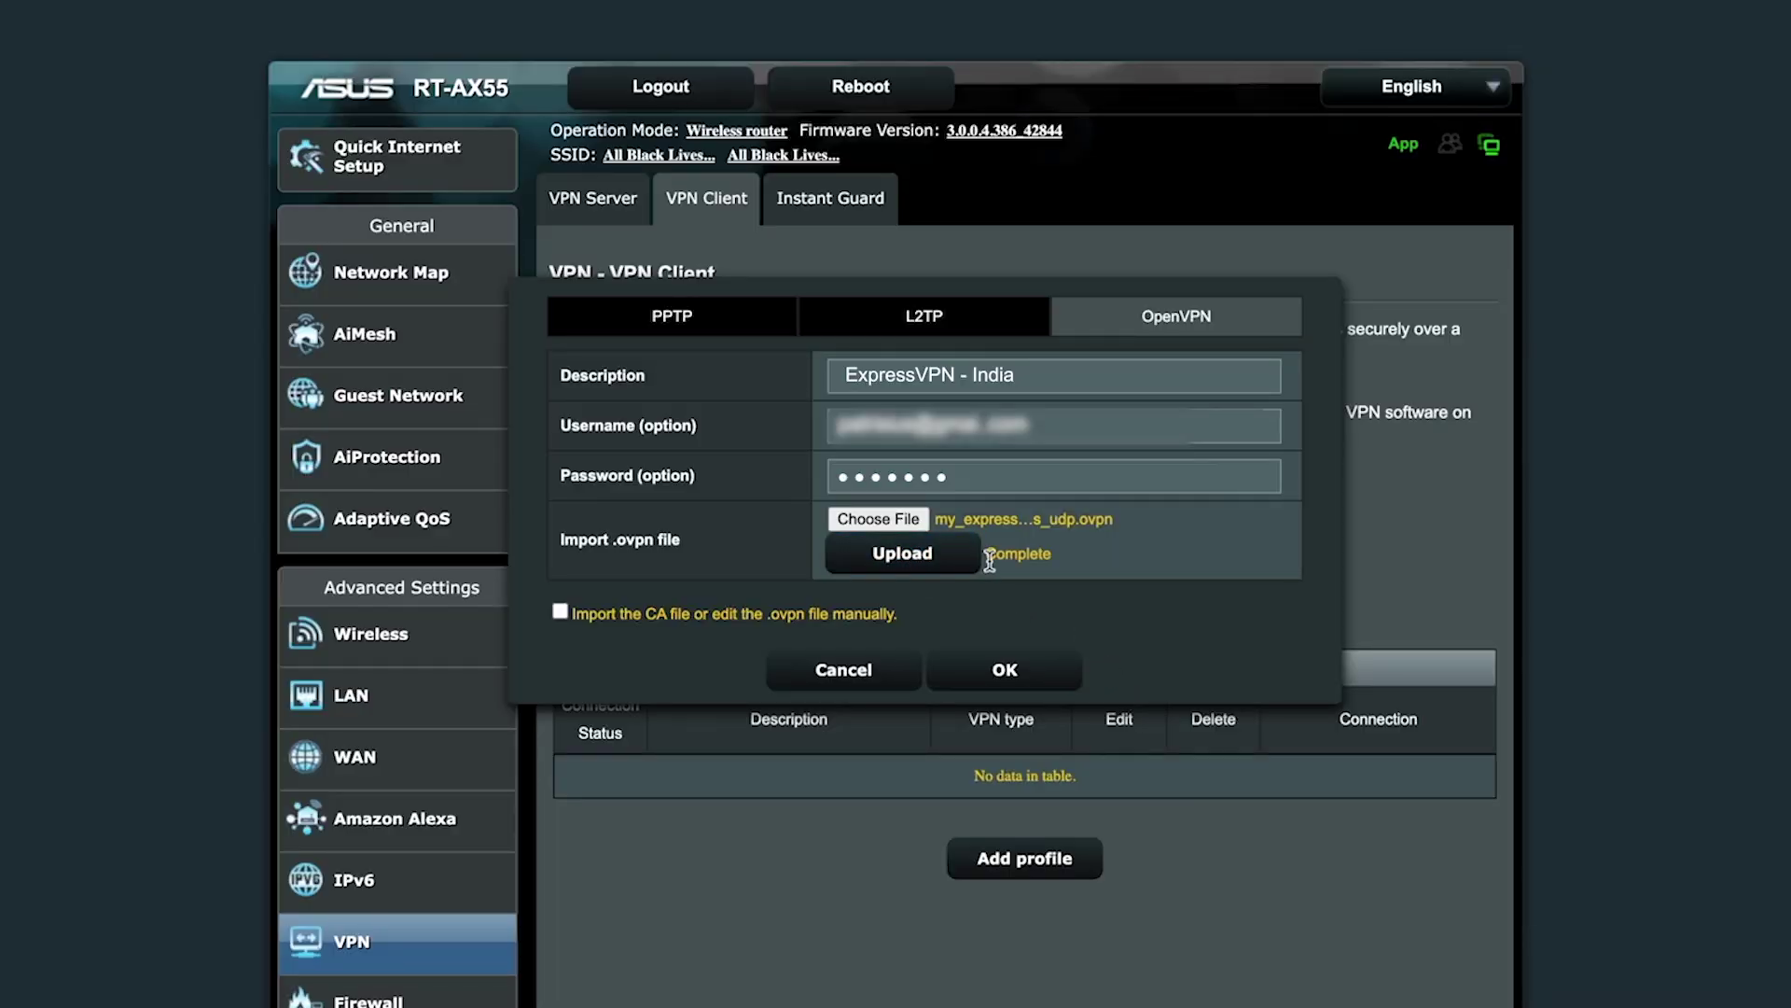
left_click(1004, 669)
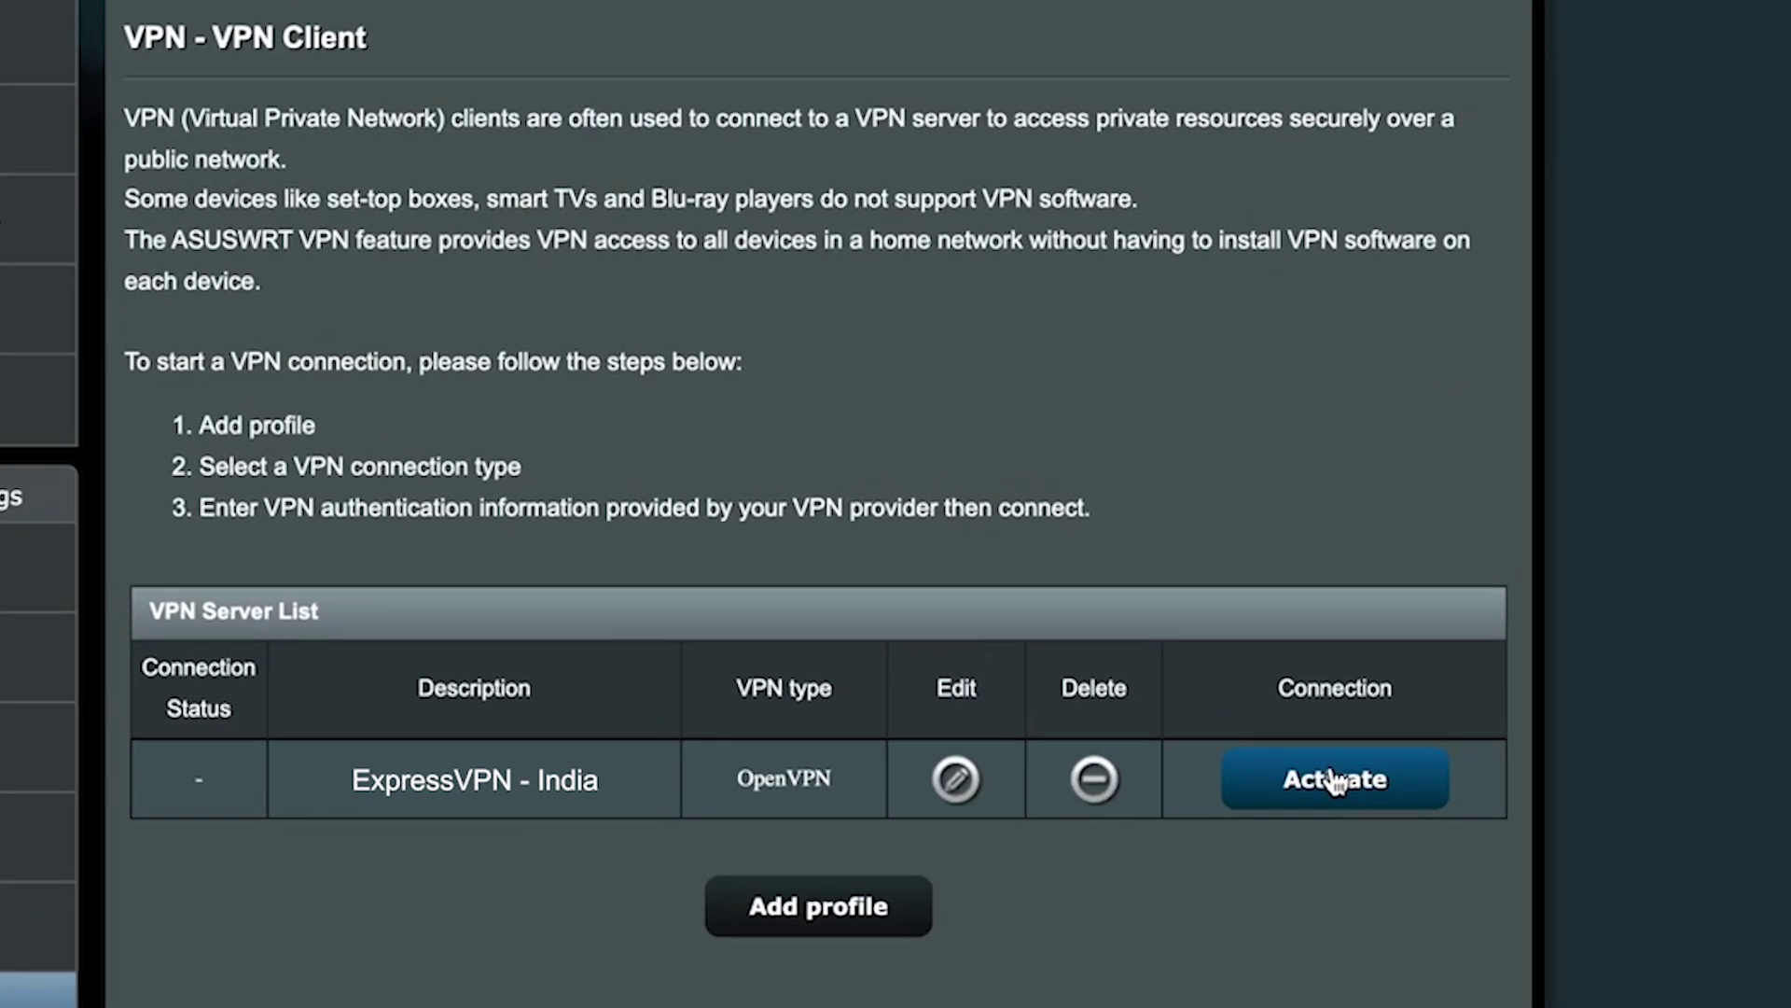
left_click(1335, 780)
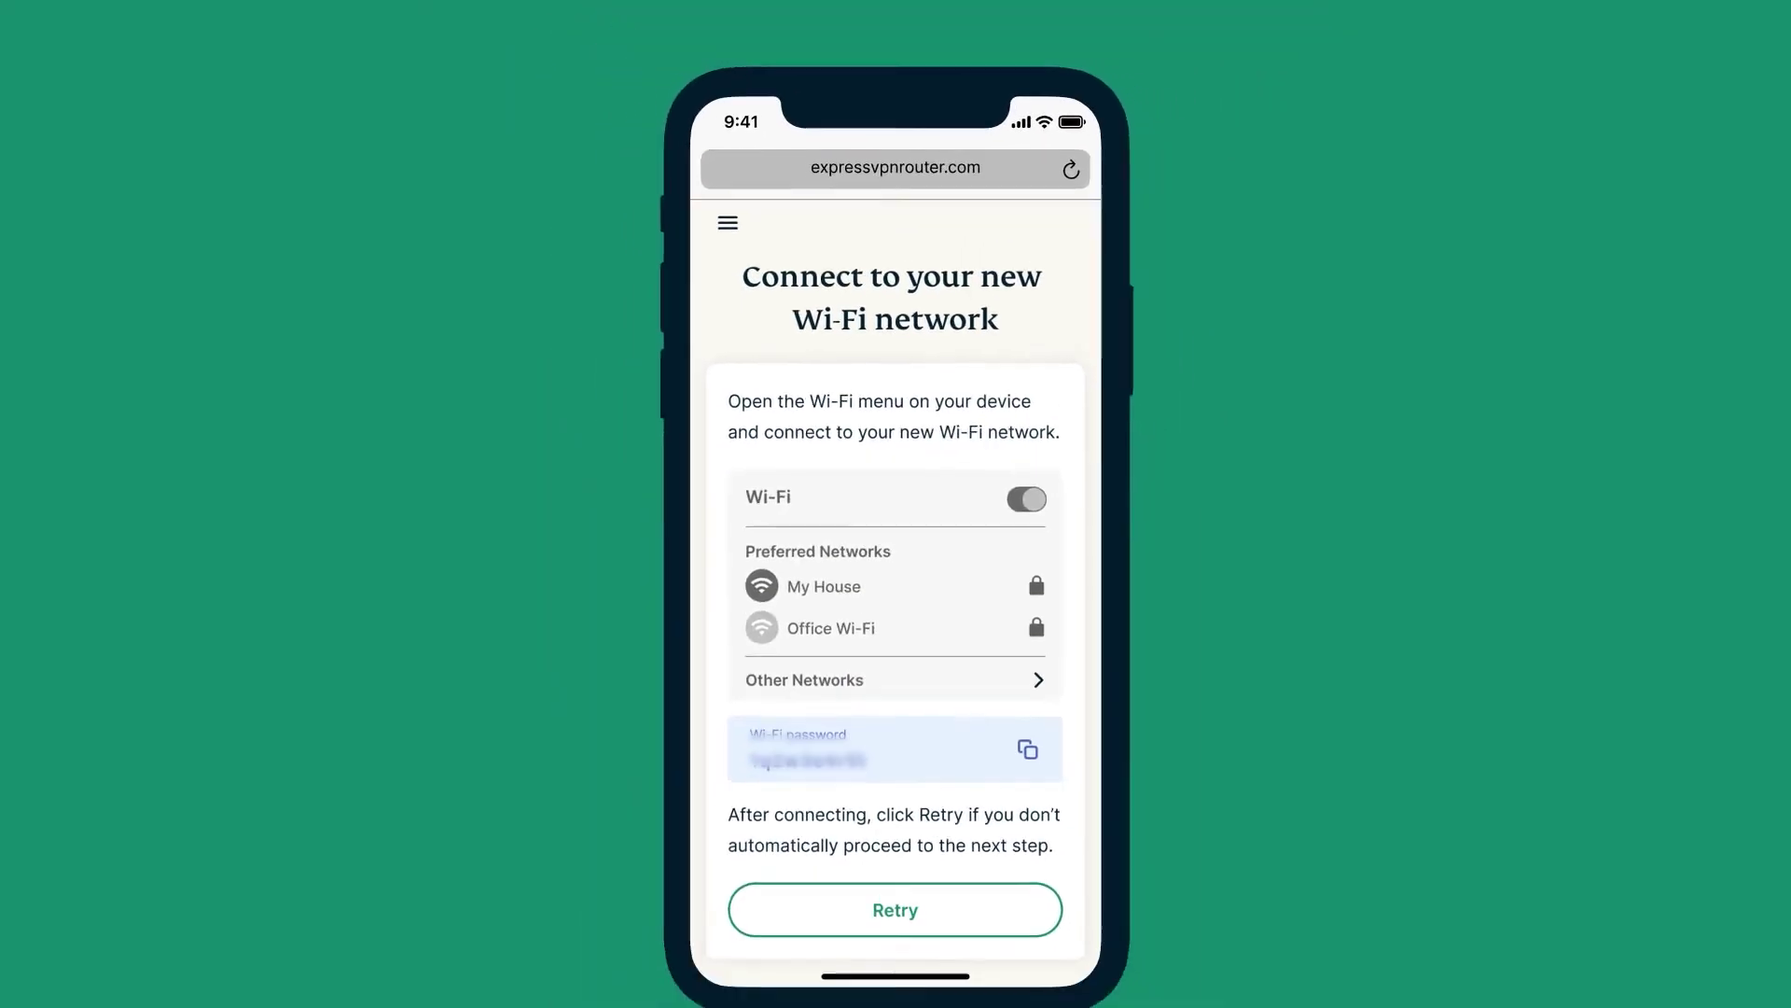
- Confirm the new Aircove admin password to finish setup and reach the Home dashboard
left_click(820, 688)
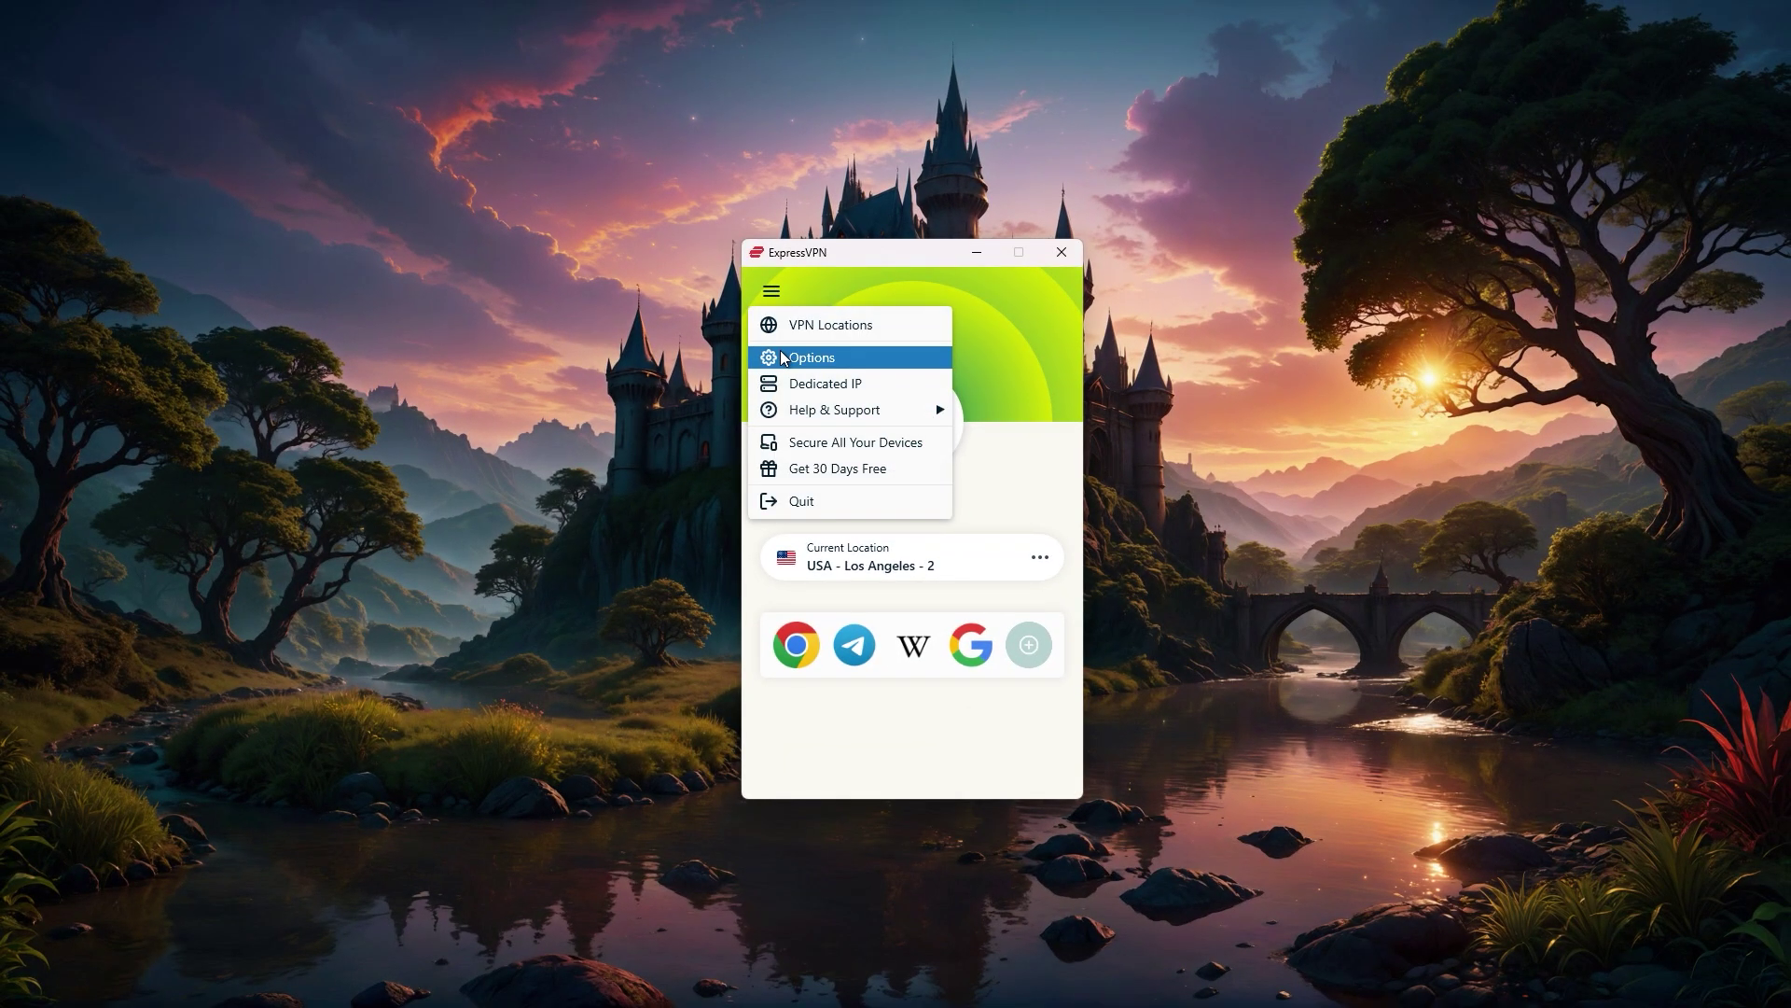
left_click(782, 357)
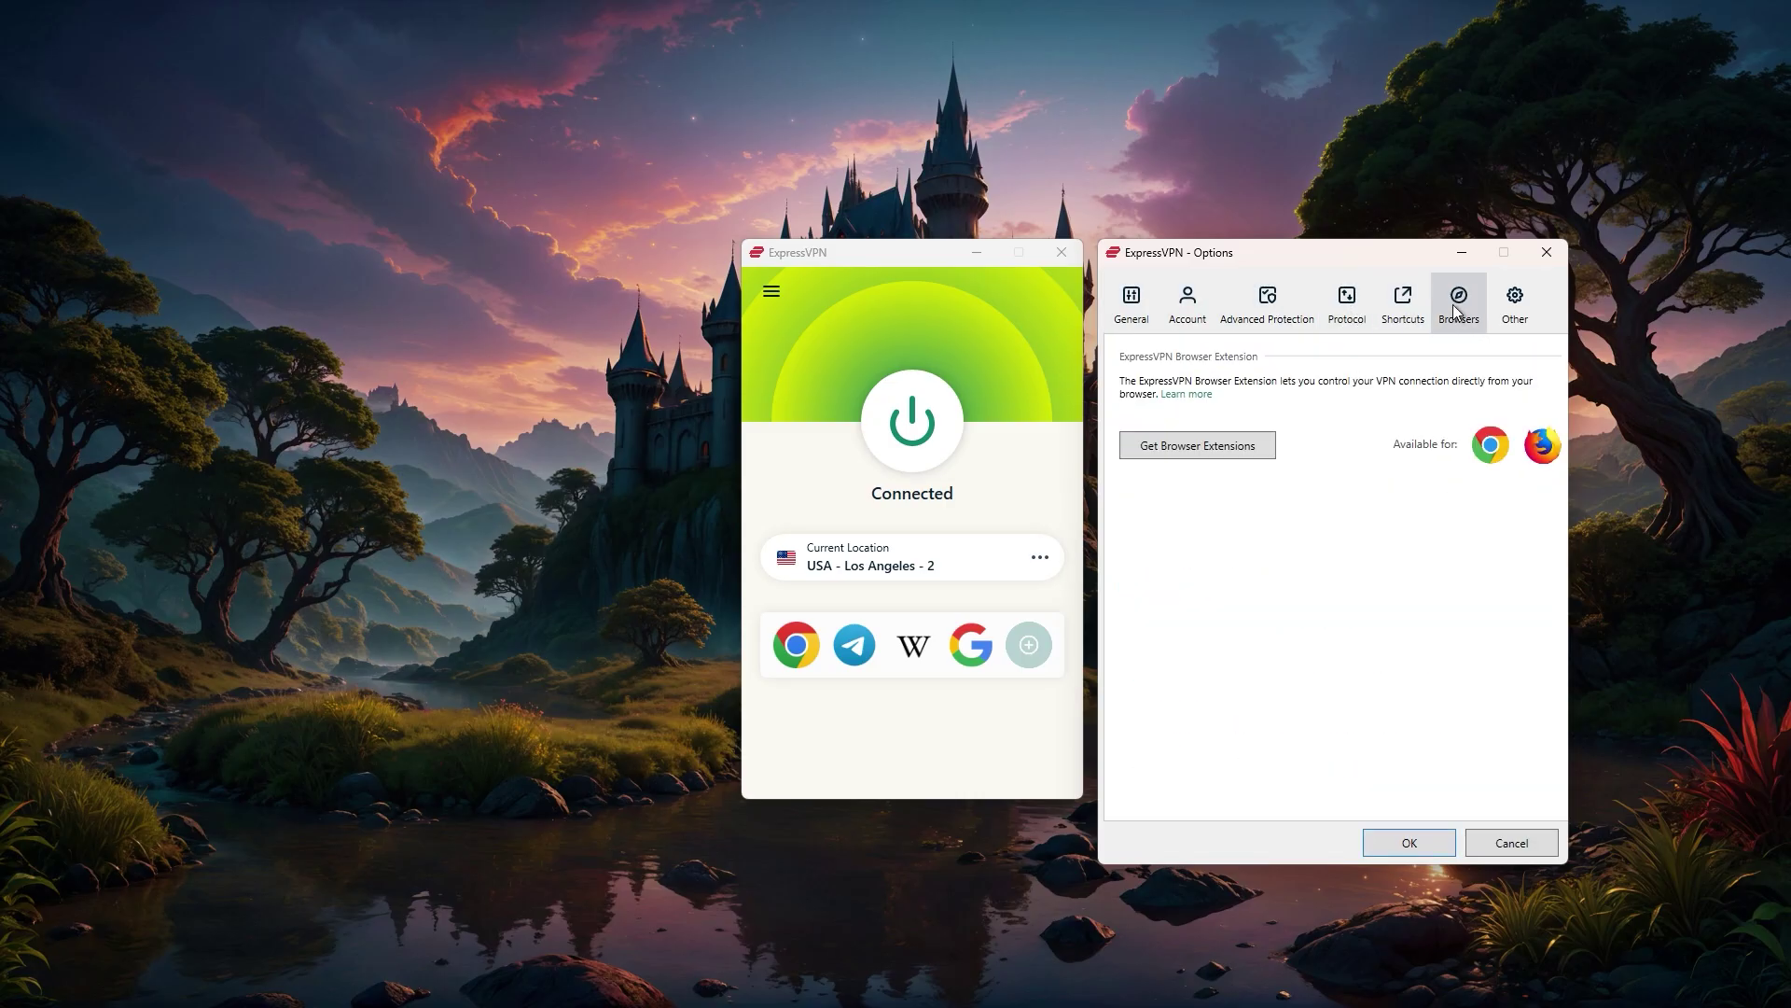
left_click(1546, 252)
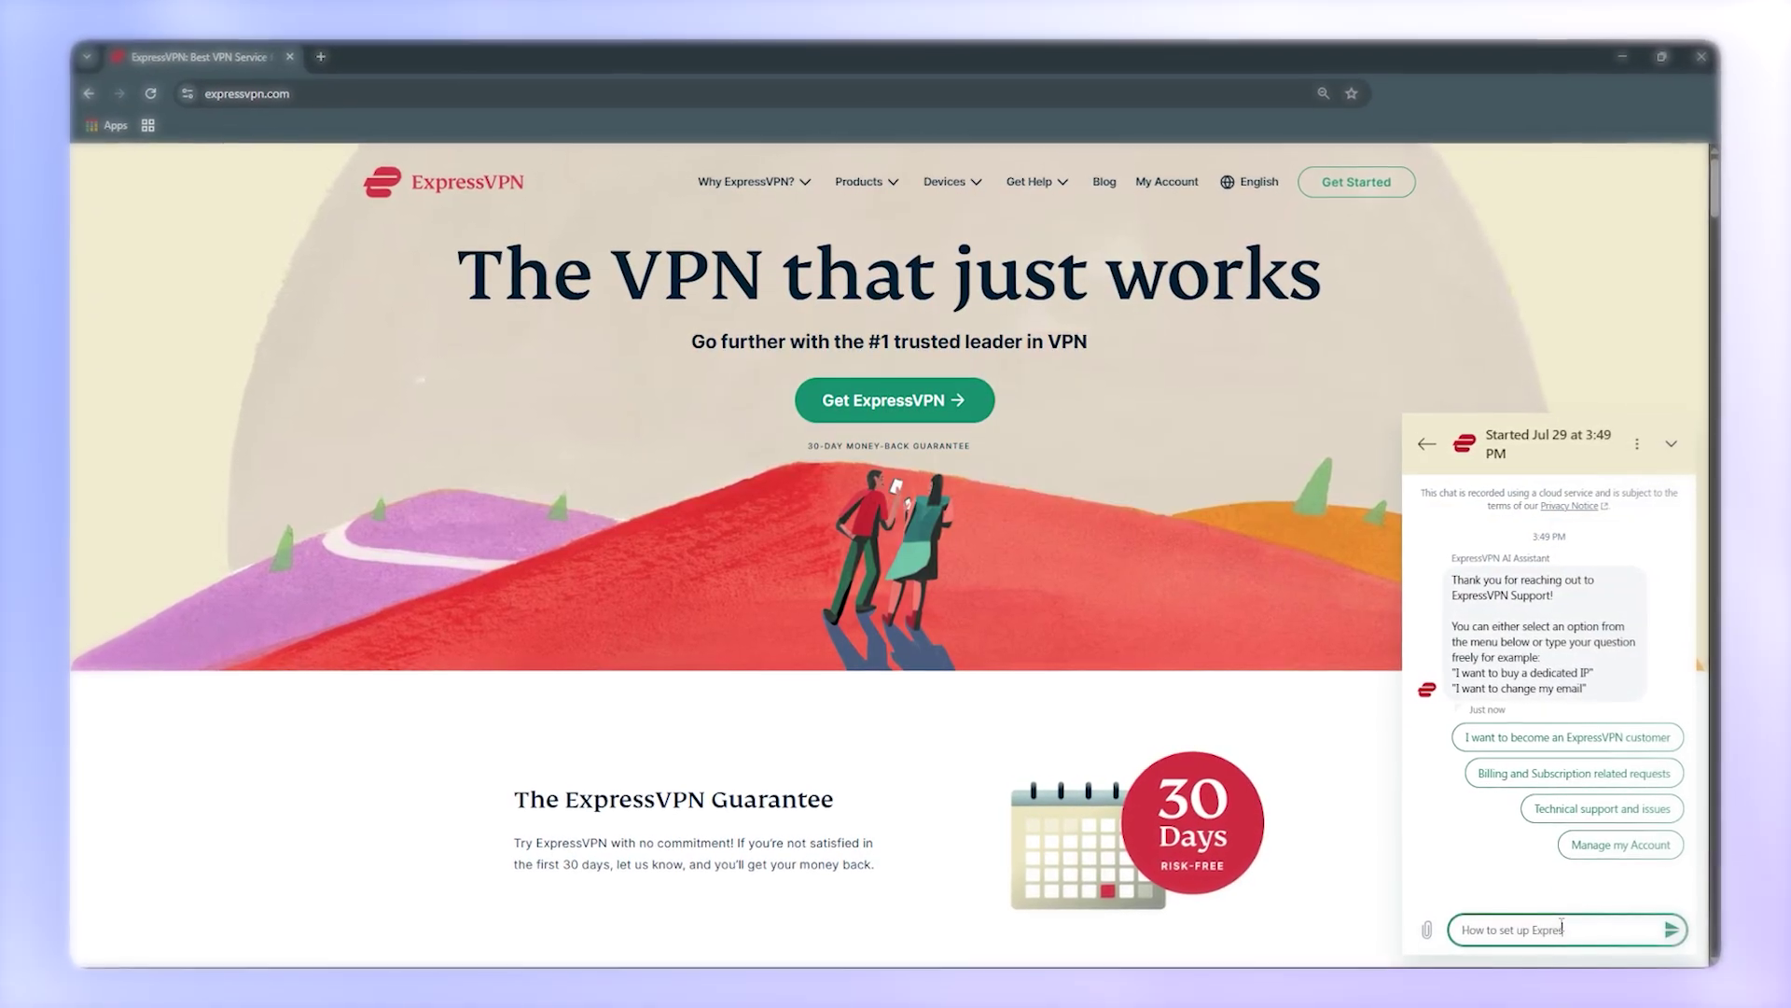
- Send 'How to set up ExpressVPN' to the ExpressVPN support chat
type("sVPN on router")
key("Return")
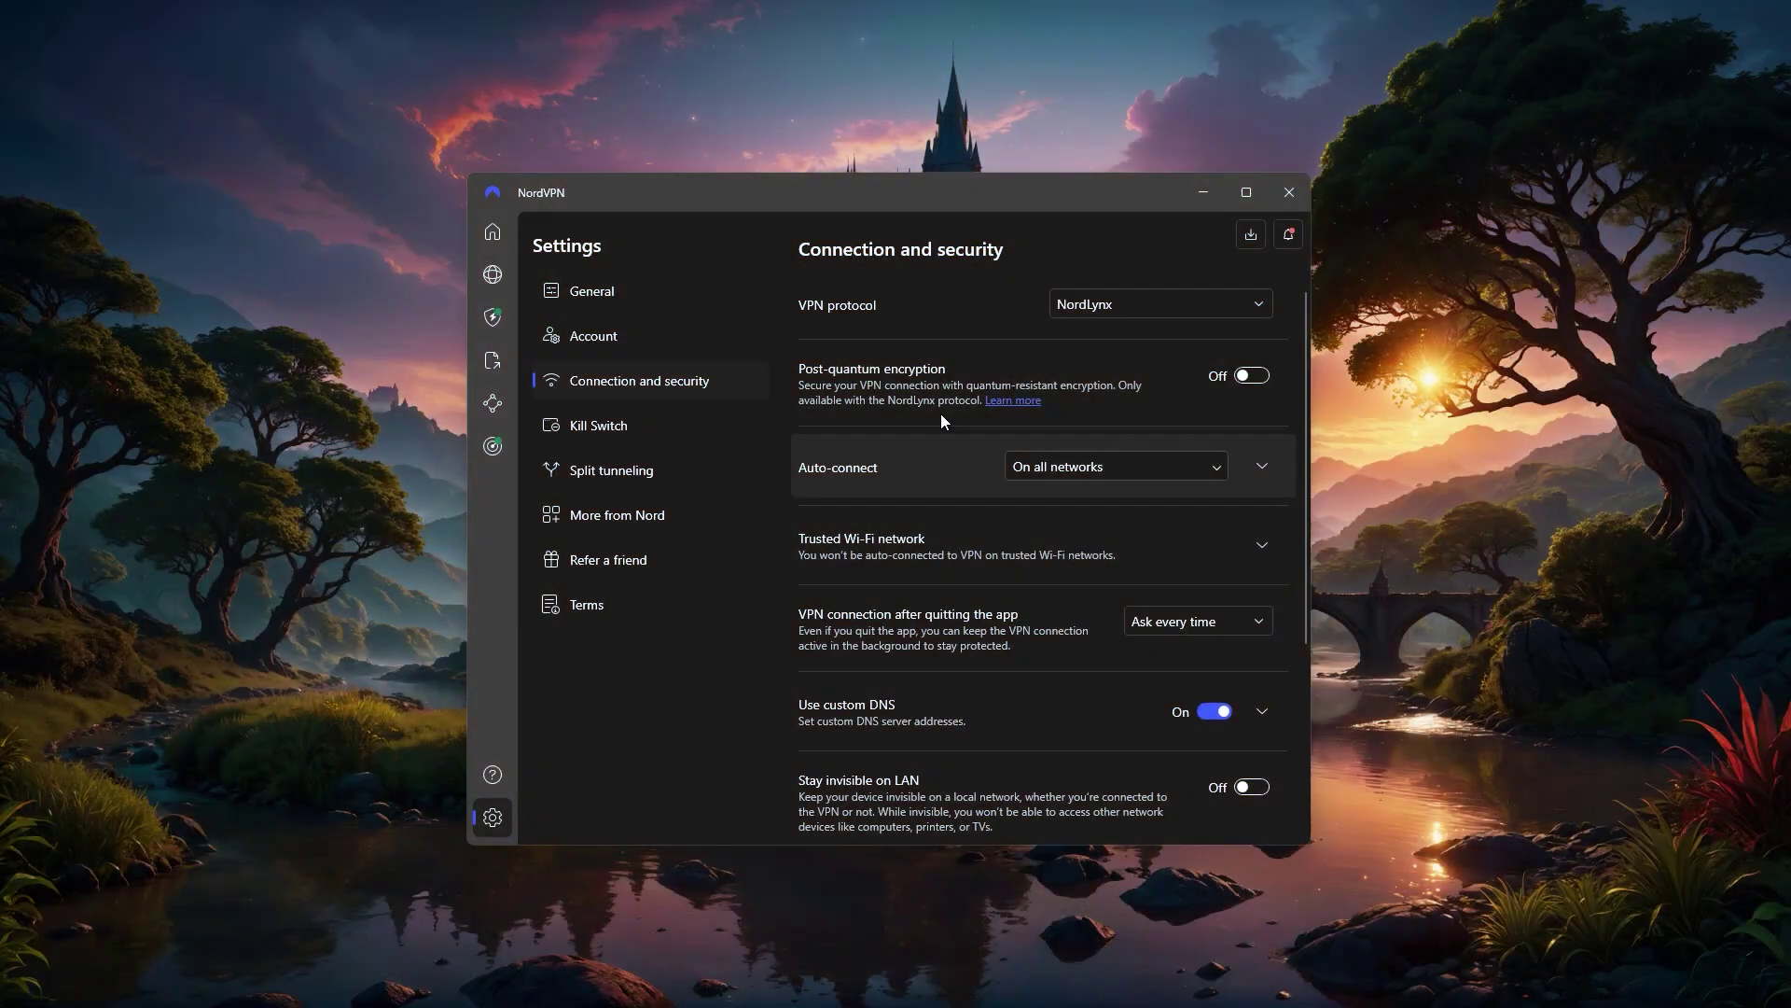
- Expand the VPN protocol dropdown in NordVPN's Connection and security settings
left_click(1082, 309)
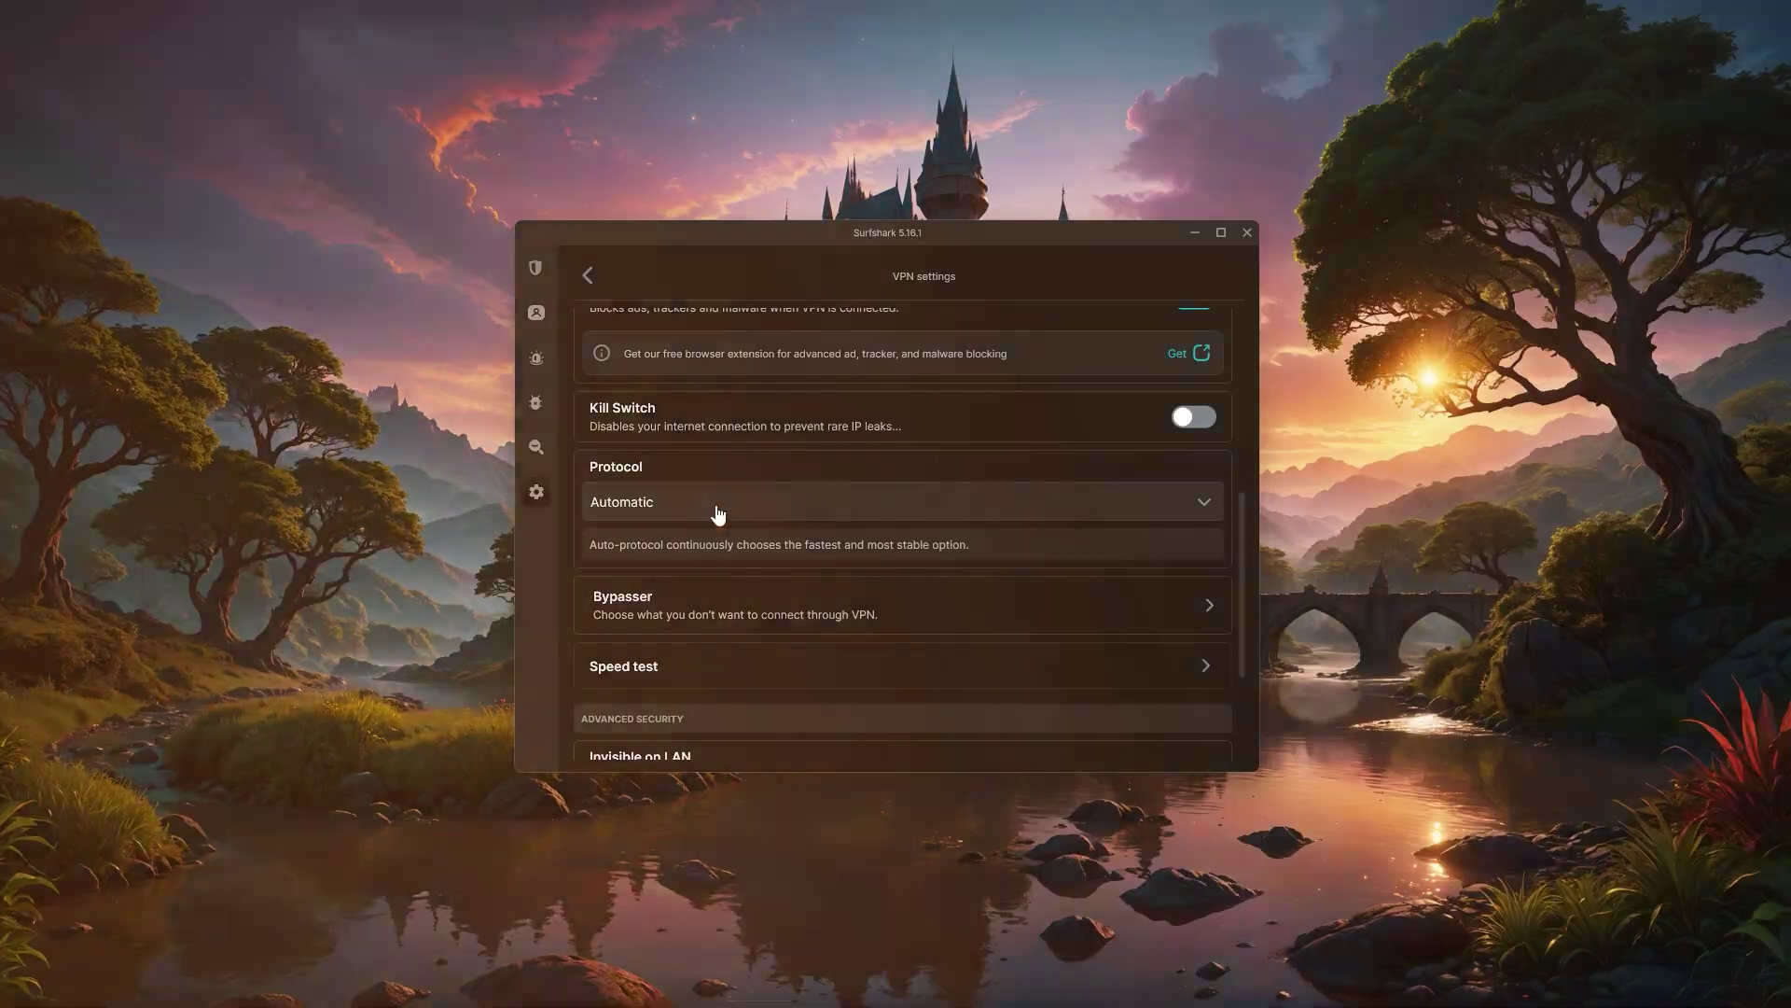
- Expand the Protocol dropdown in the Surfshark app
left_click(714, 505)
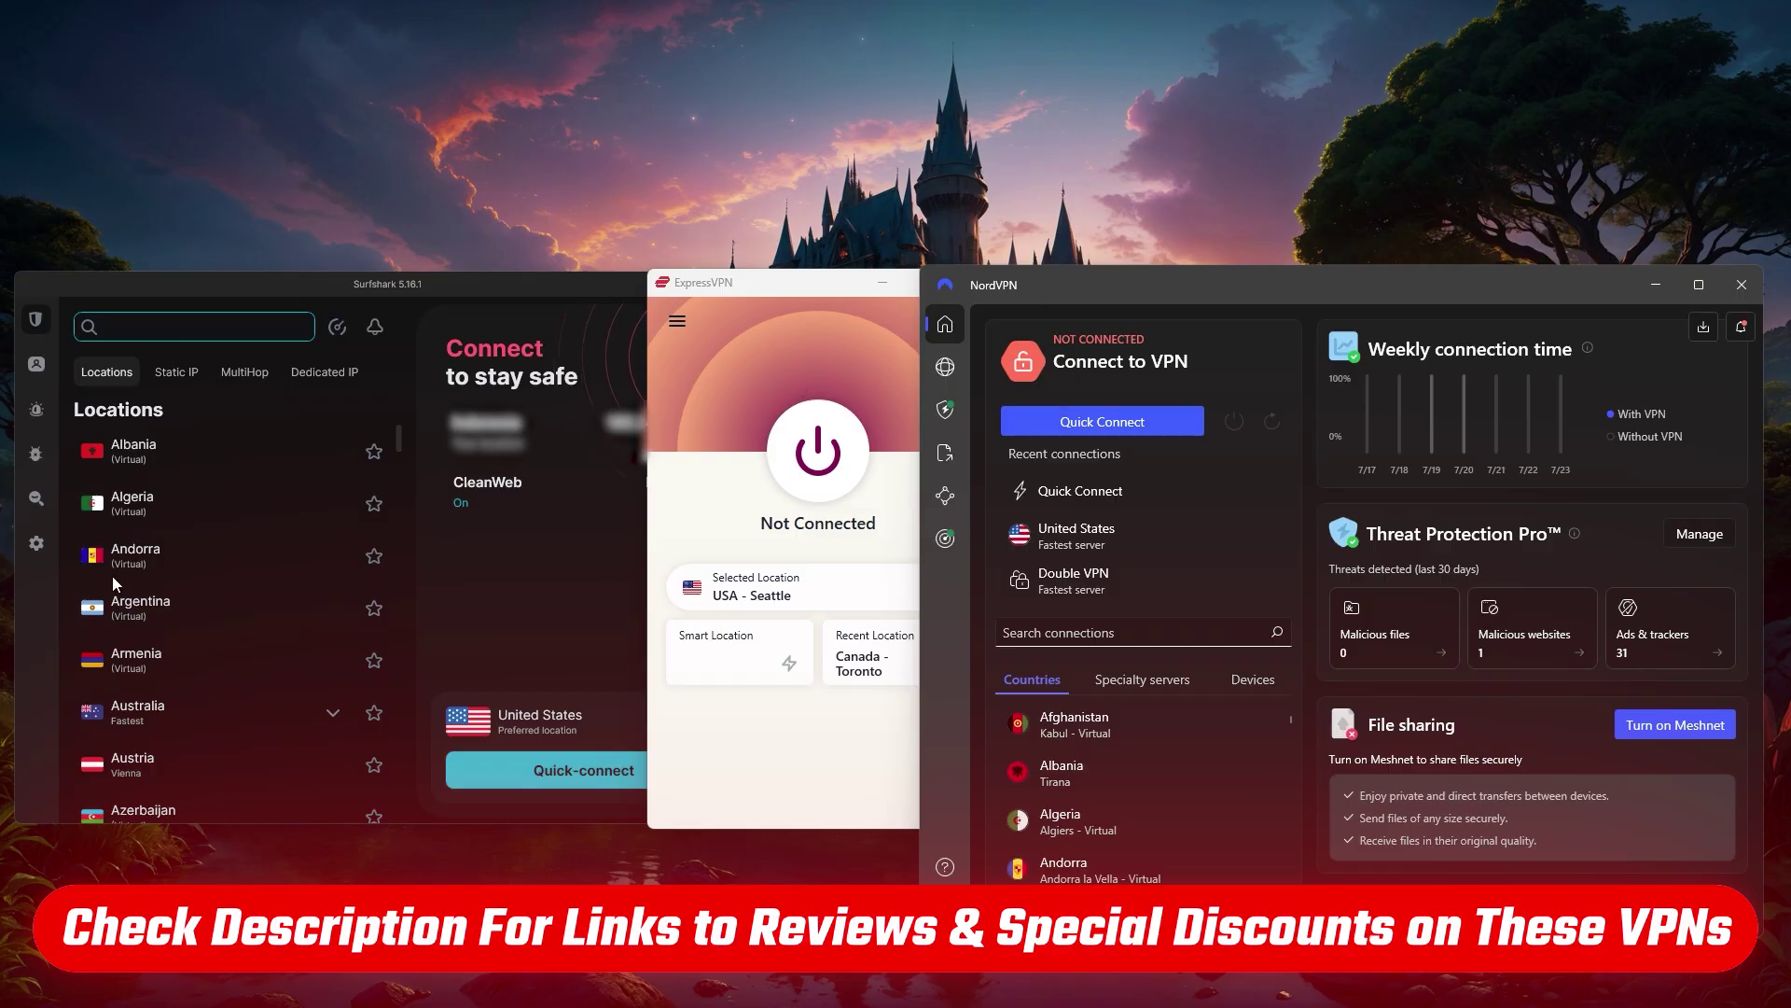
- Bring the ExpressVPN app window to the front
left_click(736, 422)
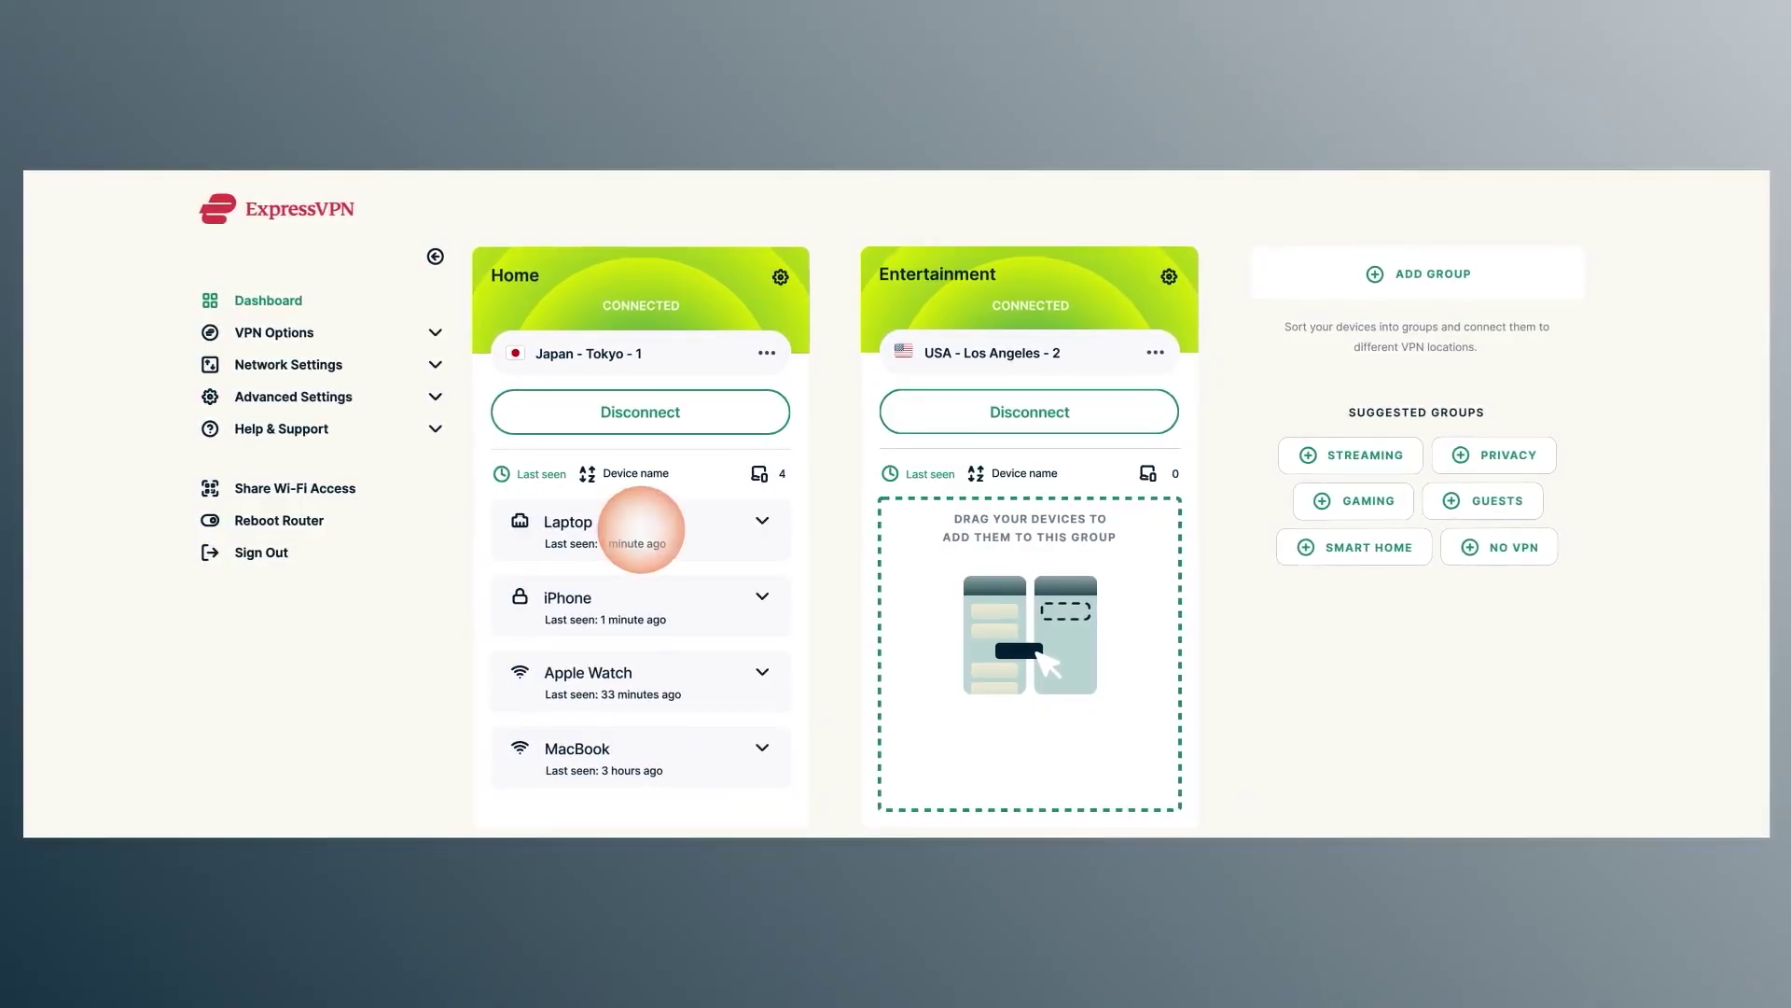
- Move the Laptop into the Entertainment group and connect that group to France - Paris - 2
left_click_drag(641, 529, 1026, 529)
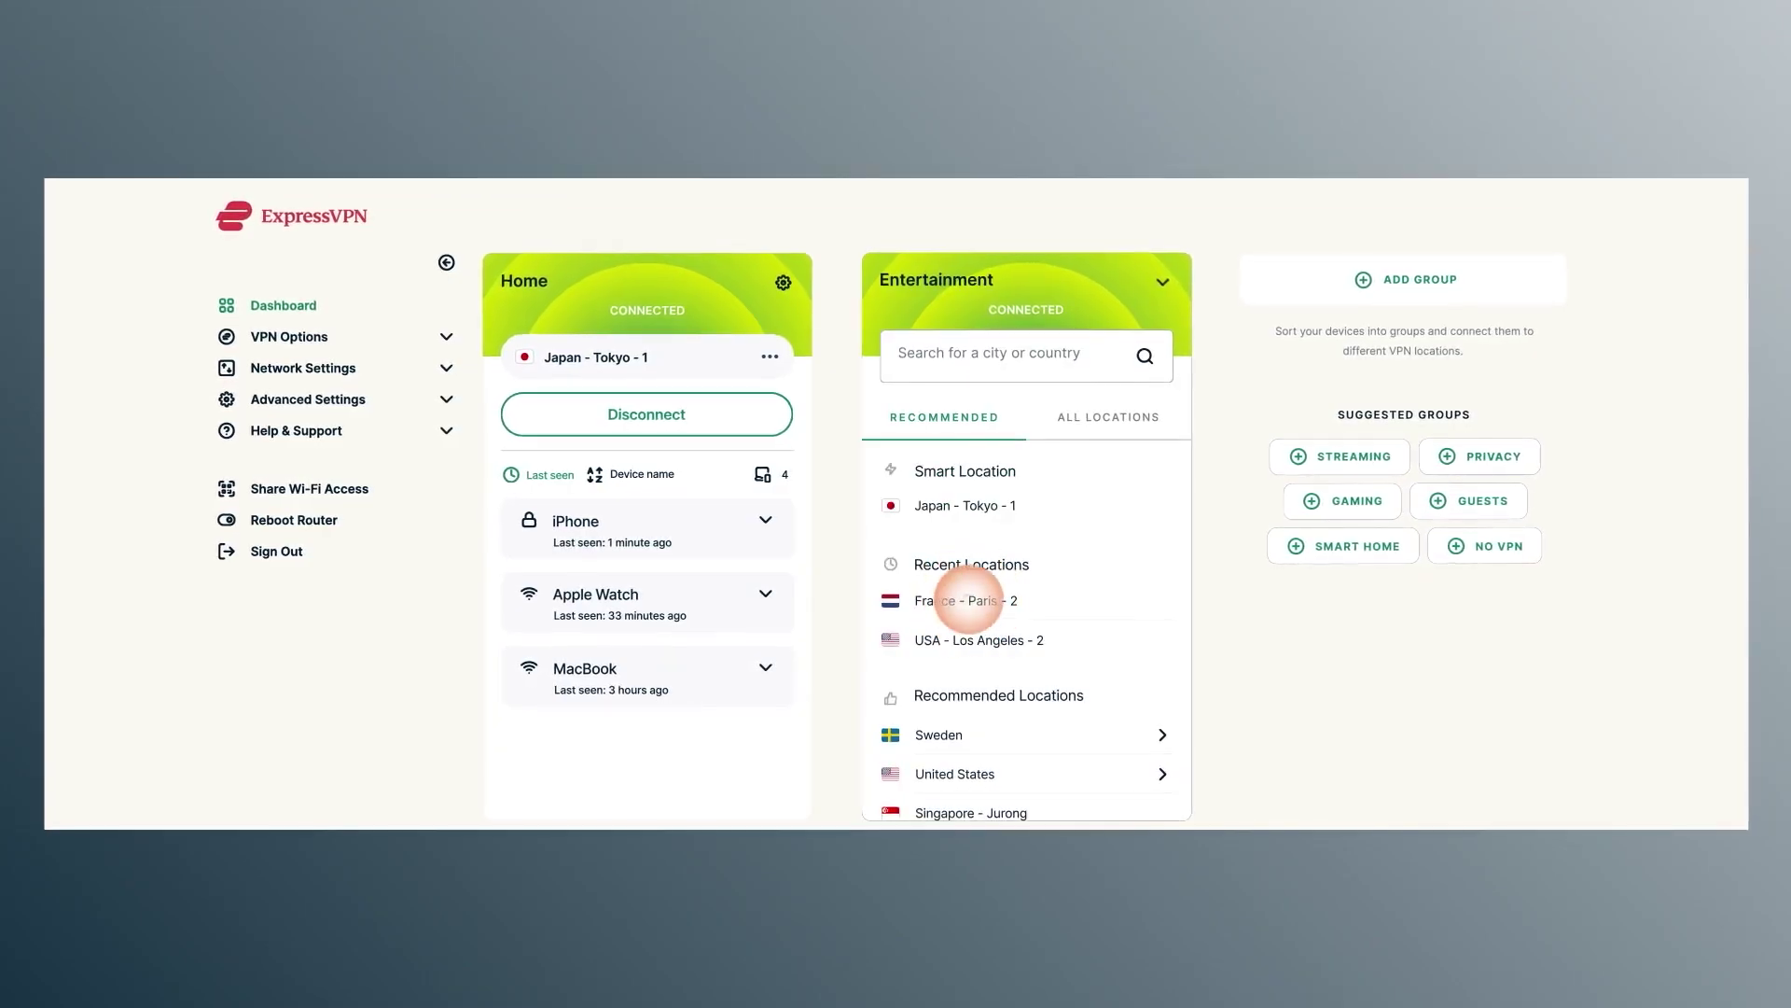
left_click(968, 599)
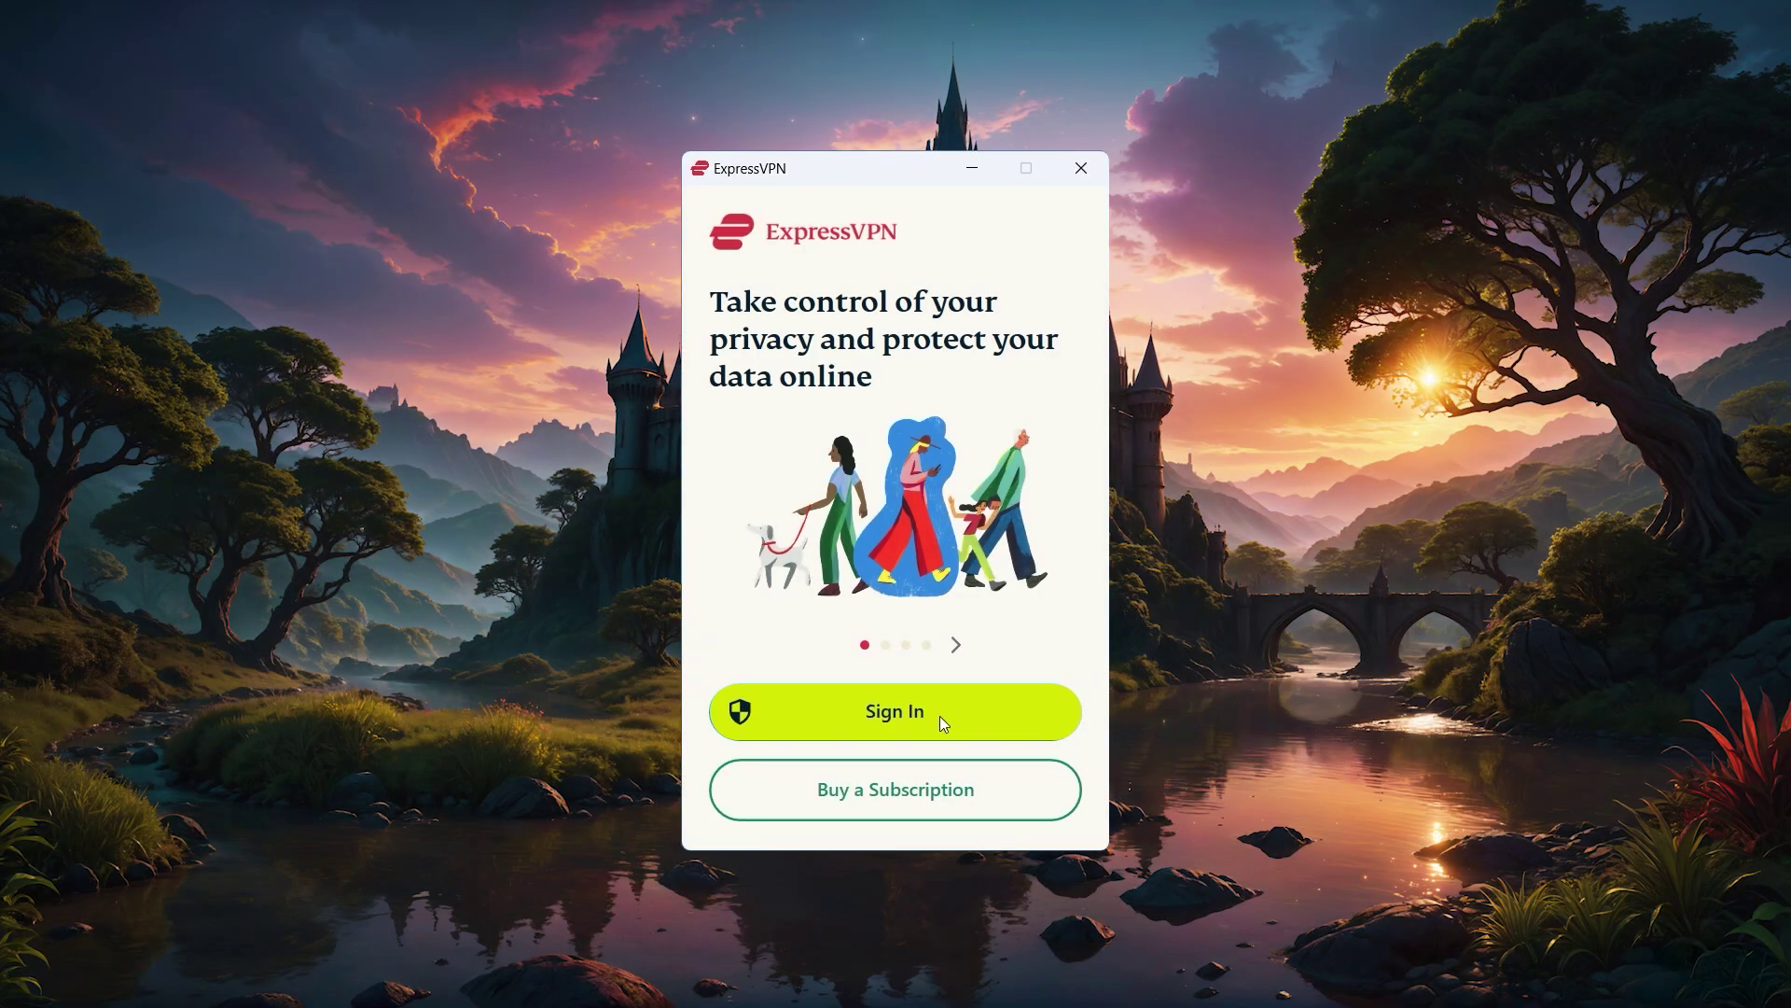
- Sign in to ExpressVPN with the activation code, declining launch at startup, and view the location list
left_click(938, 714)
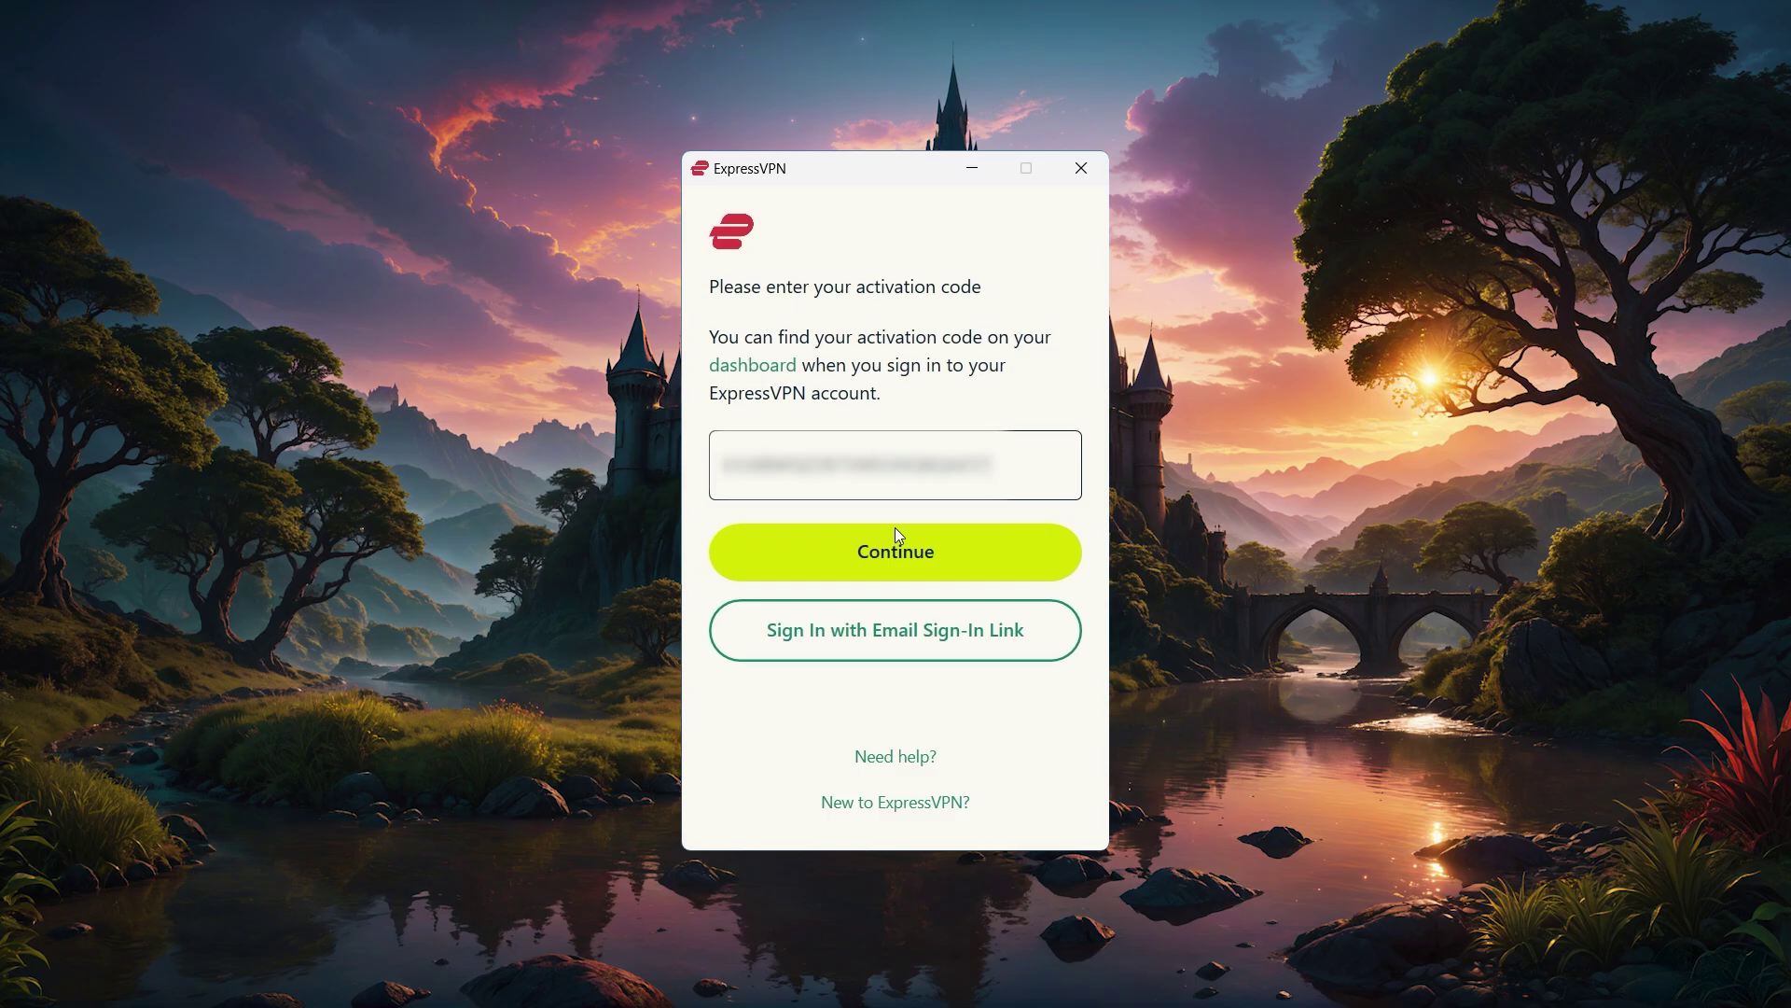
left_click(898, 534)
left_click(896, 806)
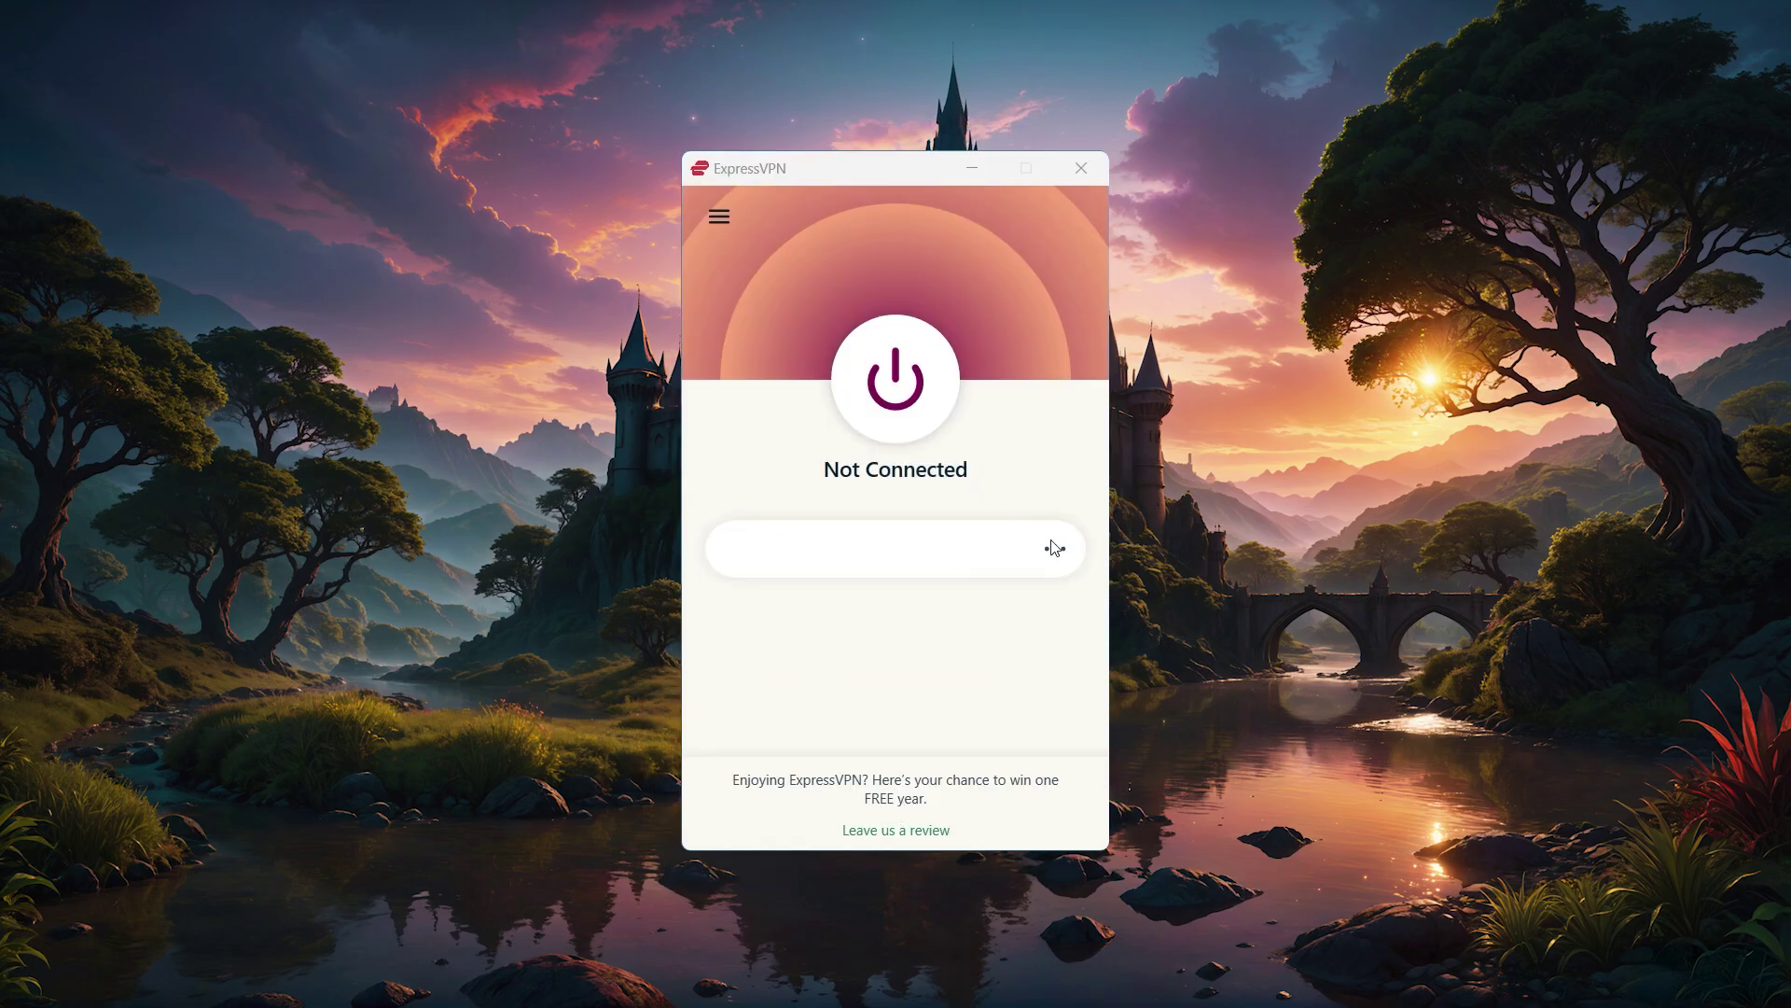
left_click(1054, 548)
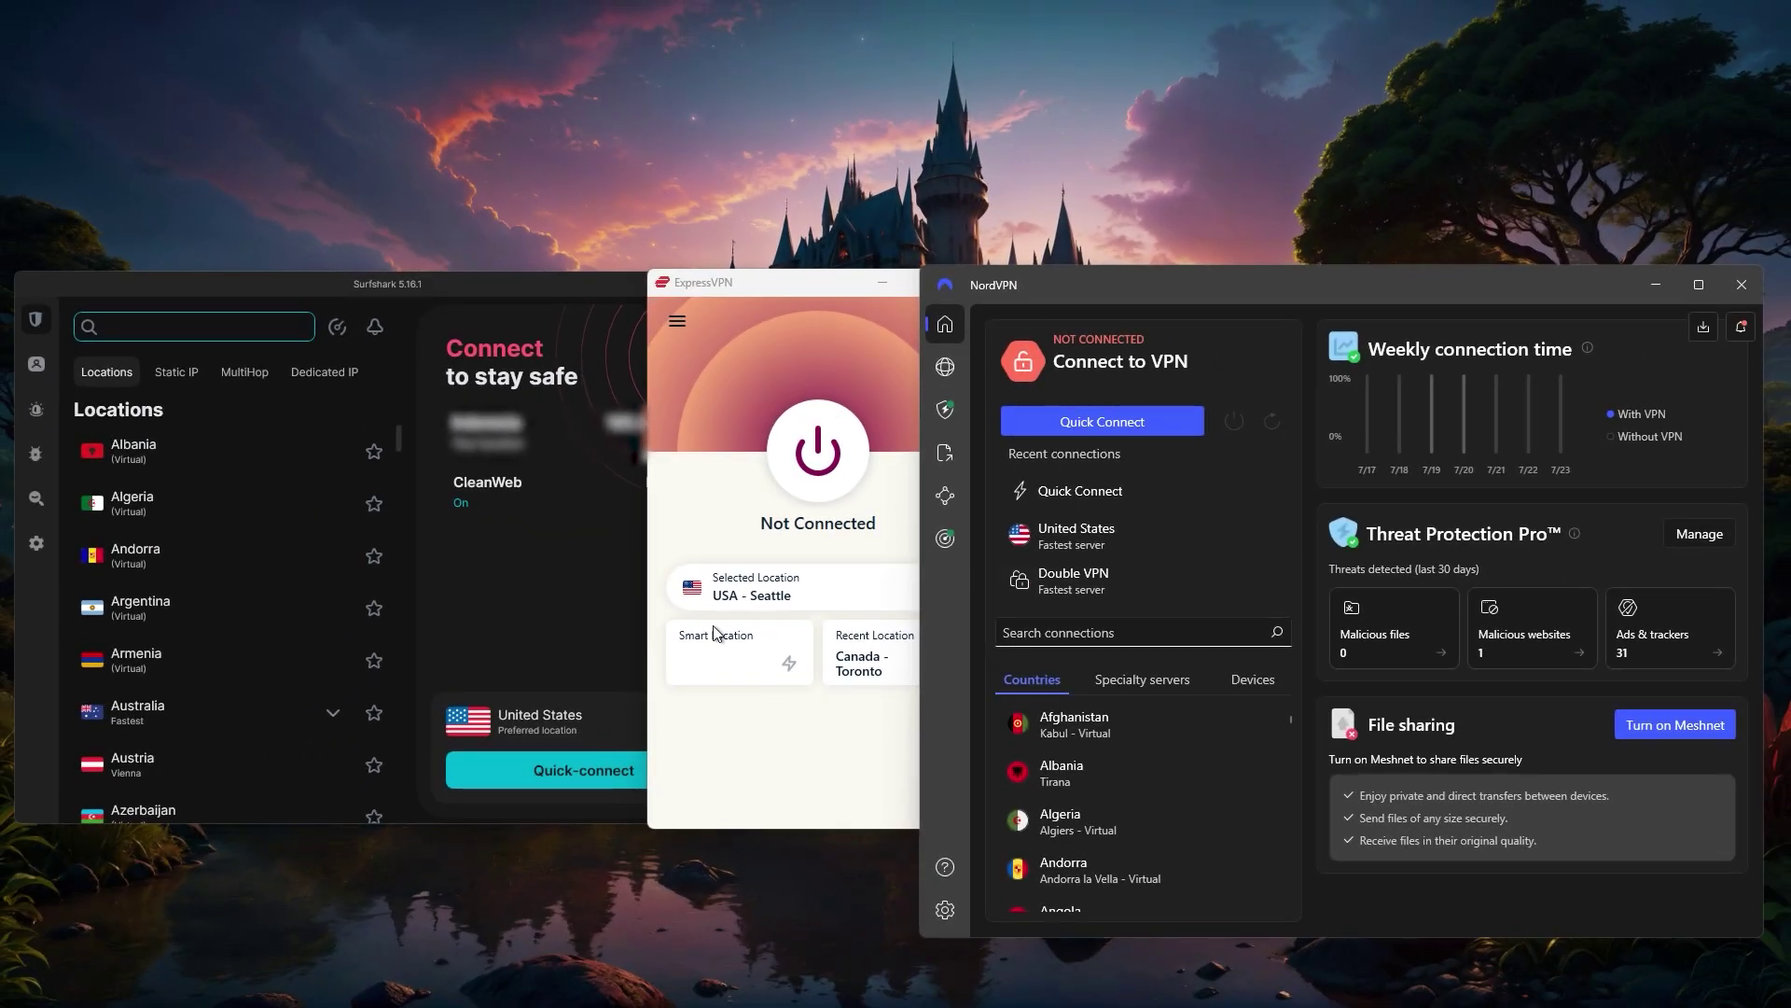
left_click(737, 422)
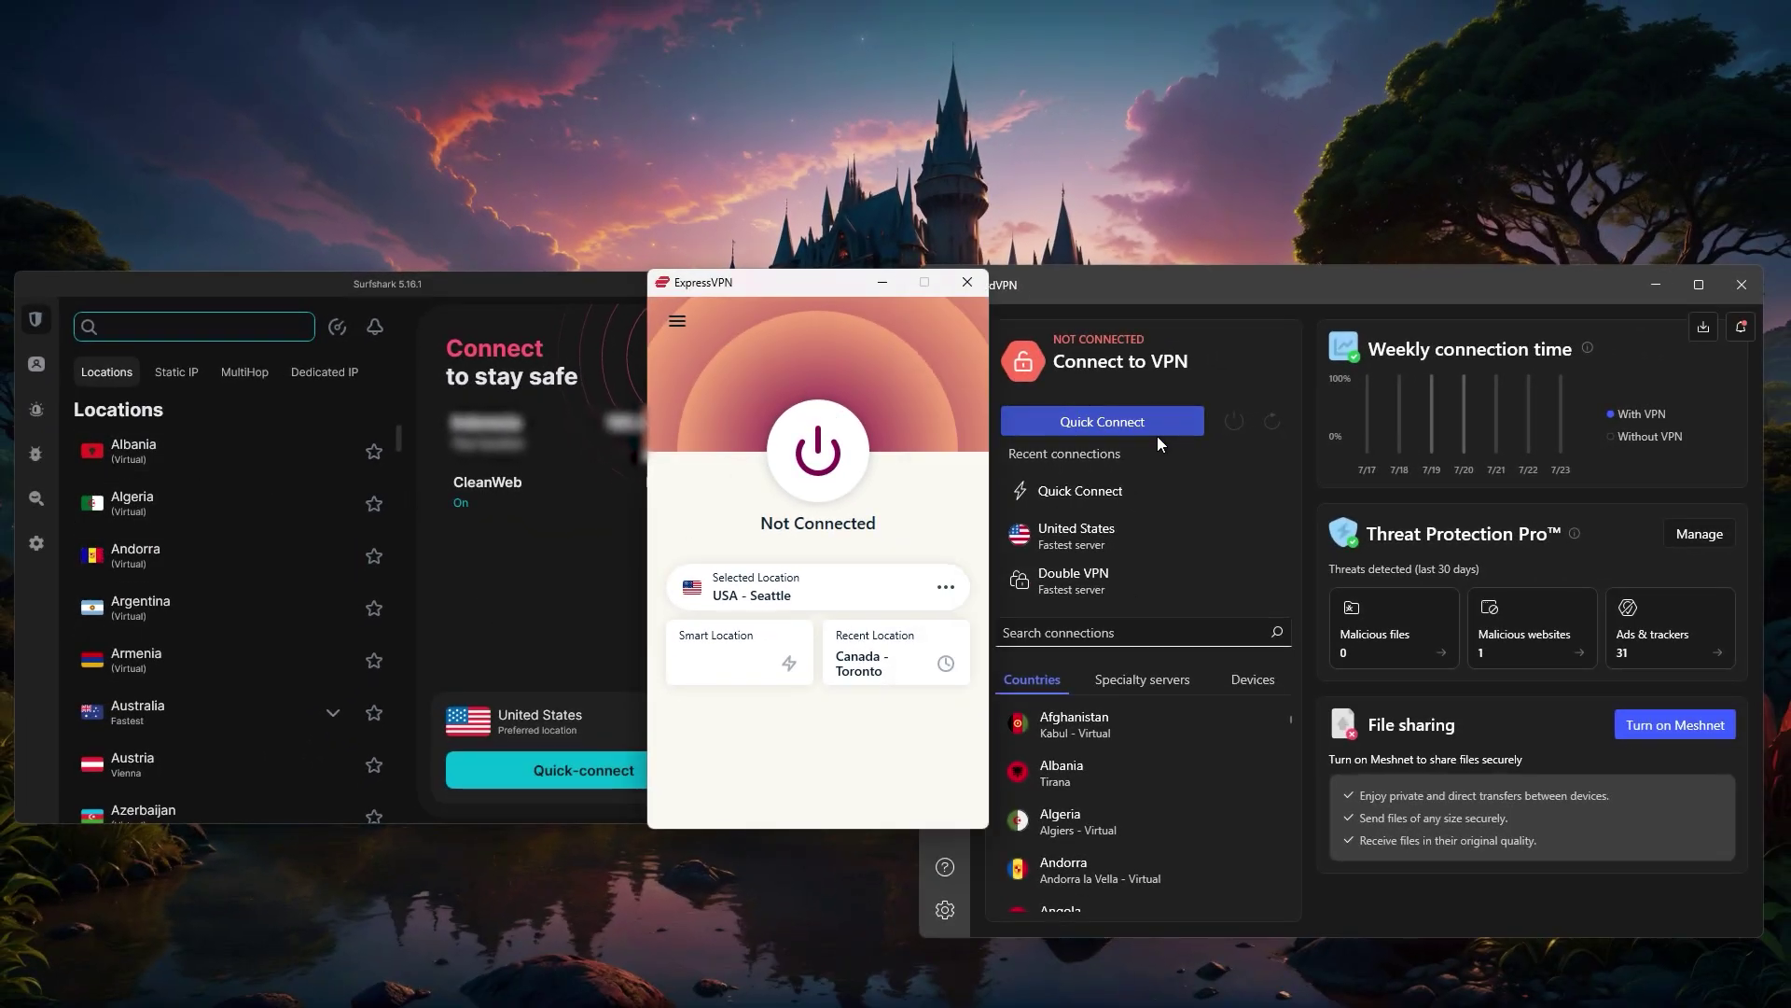
left_click(1251, 273)
left_click(704, 391)
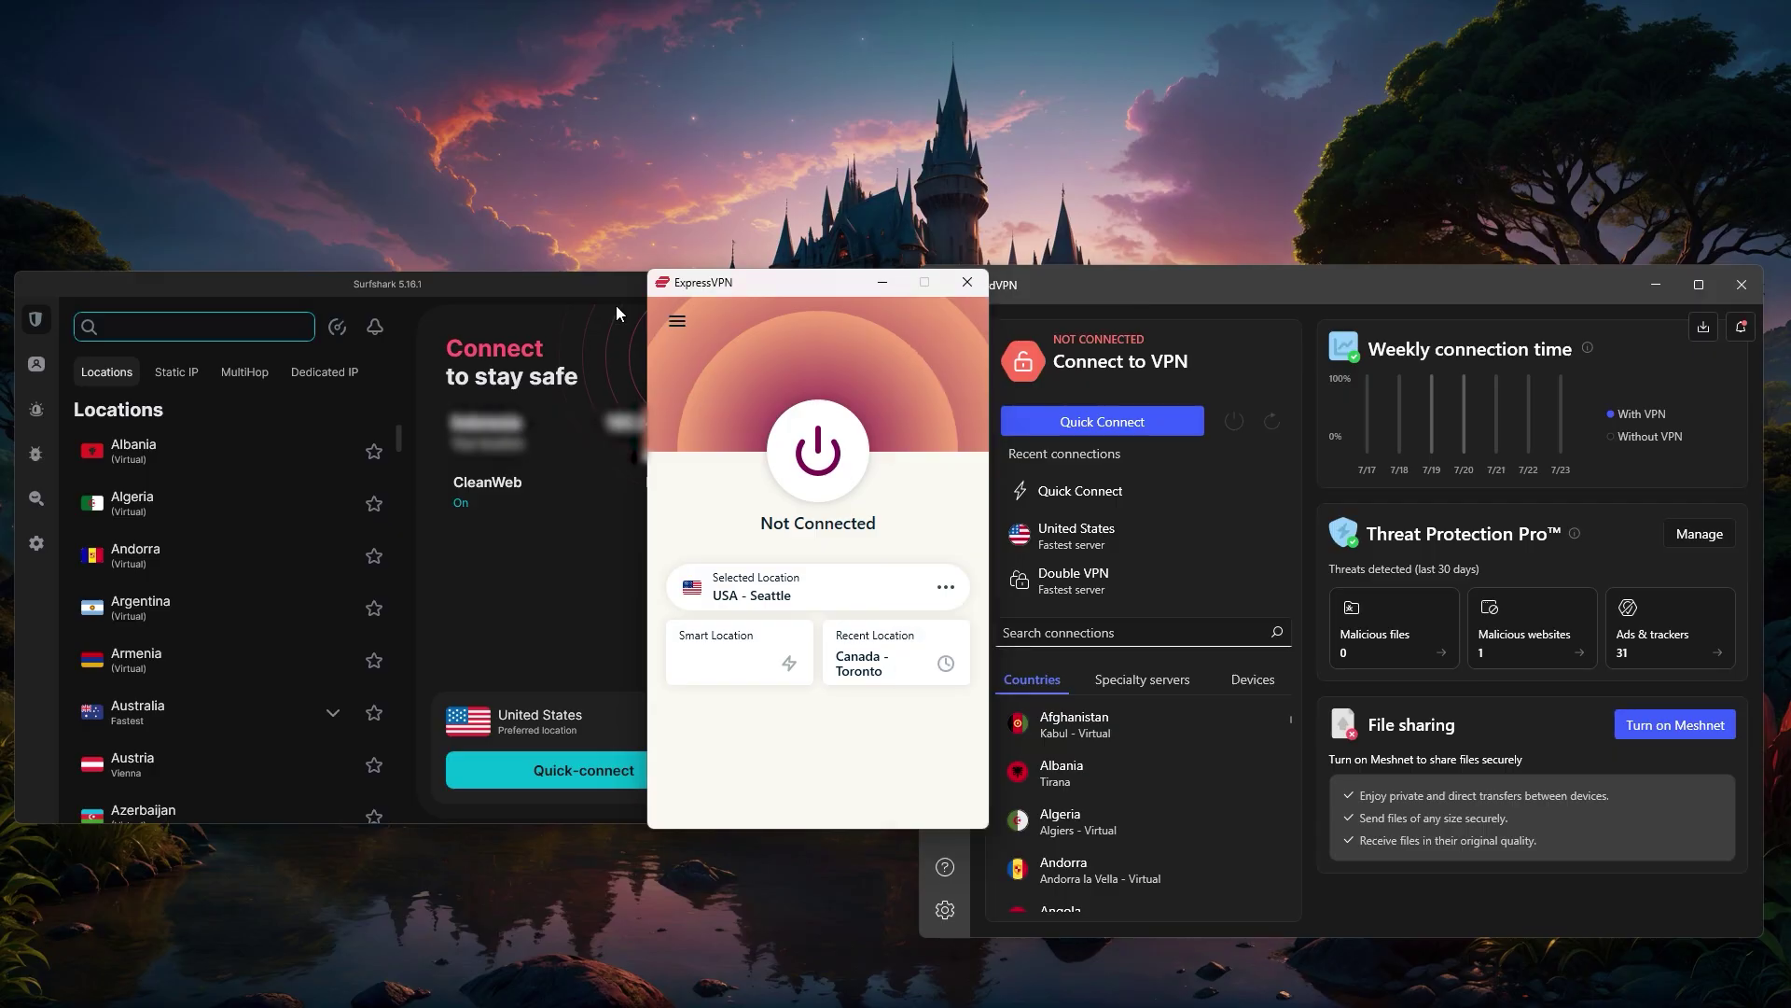
left_click(492, 284)
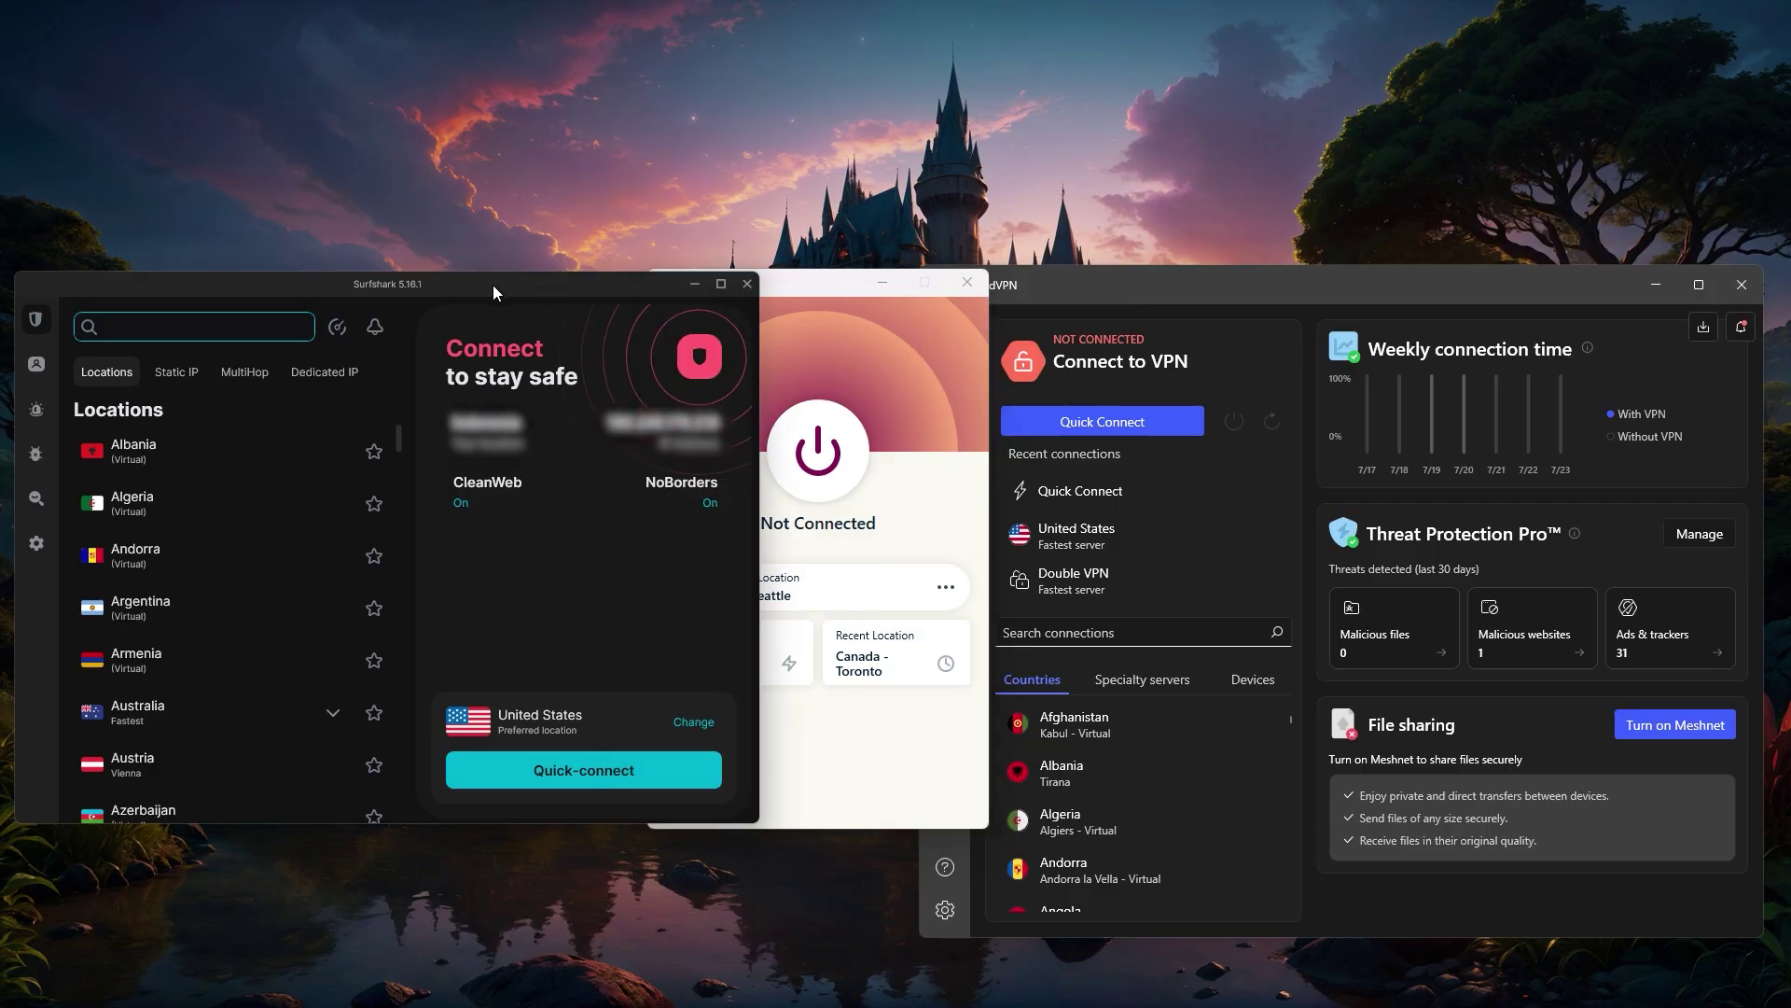
left_click(34, 408)
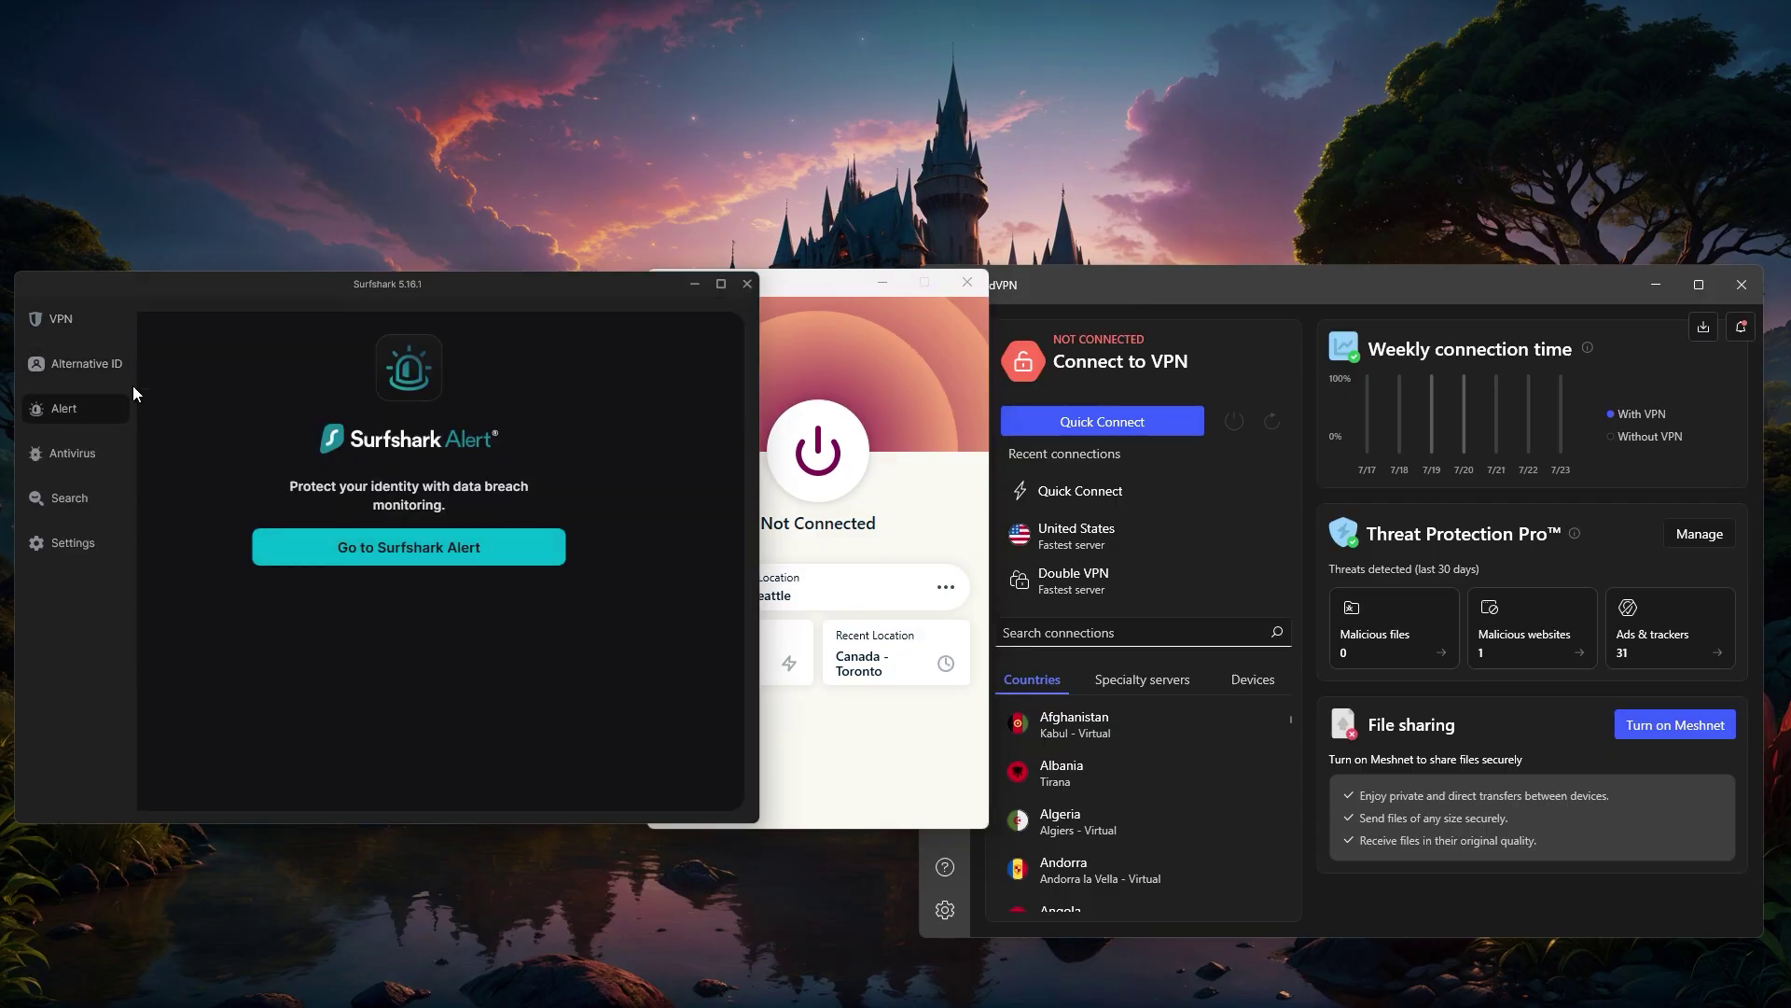
left_click(45, 457)
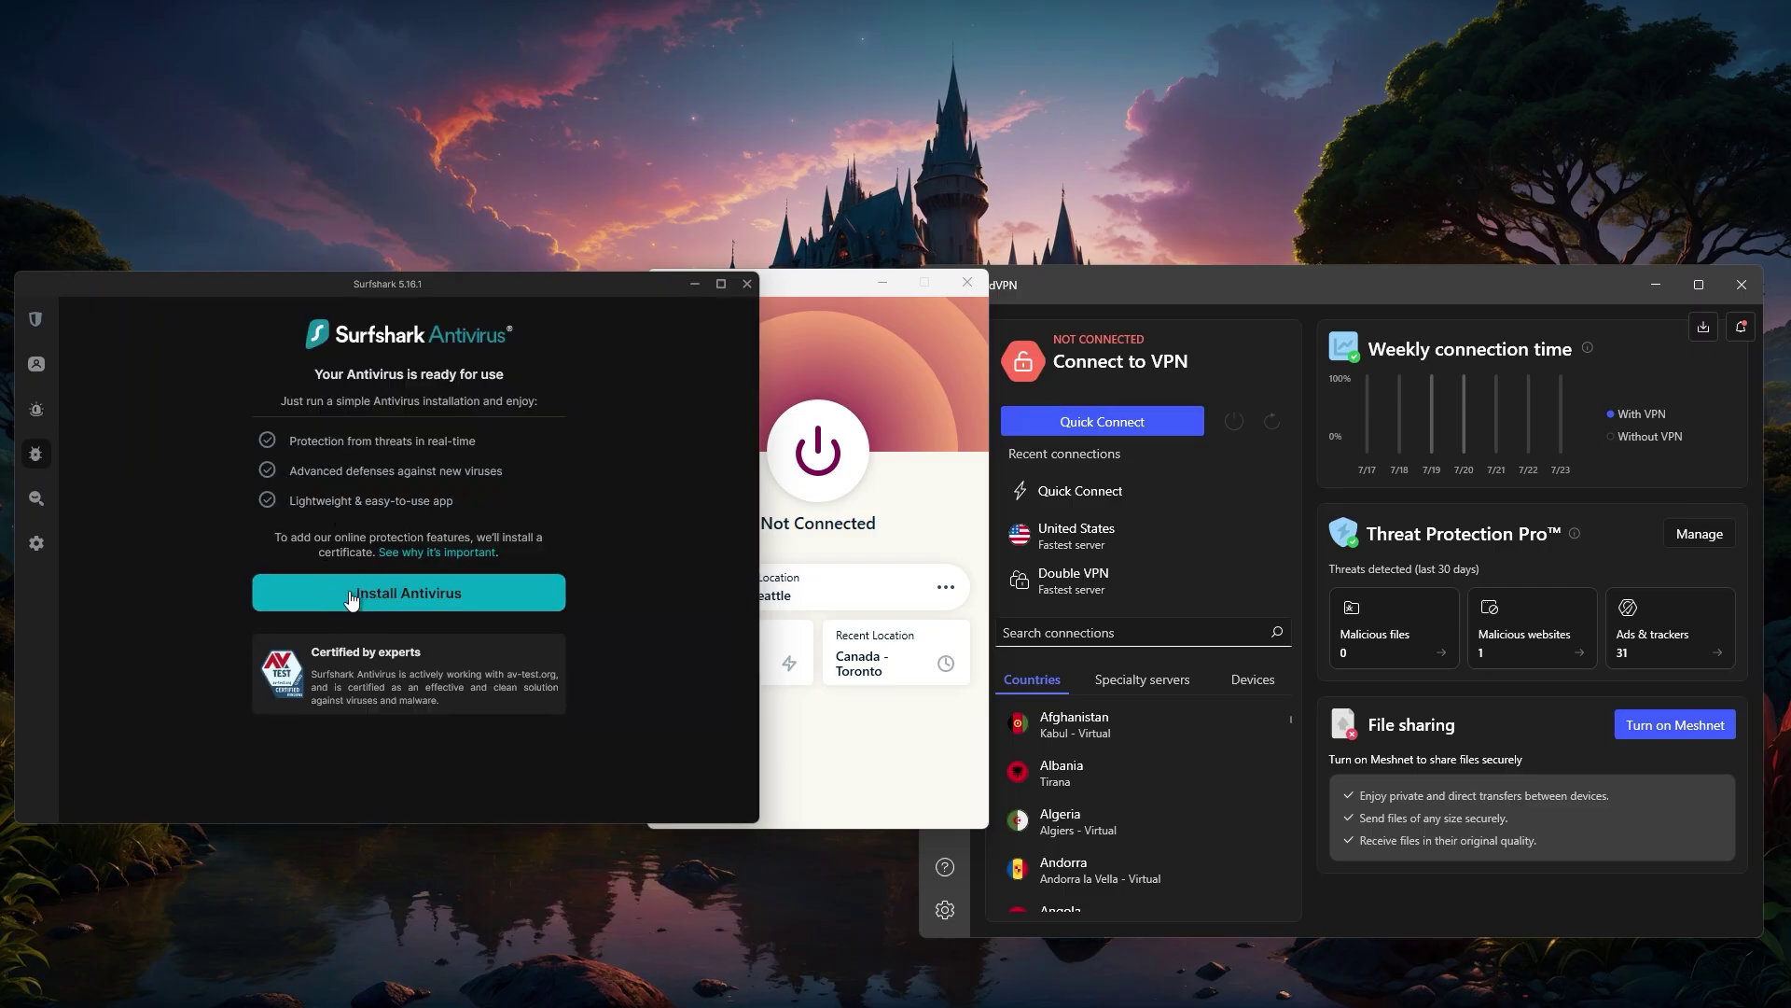
left_click(35, 504)
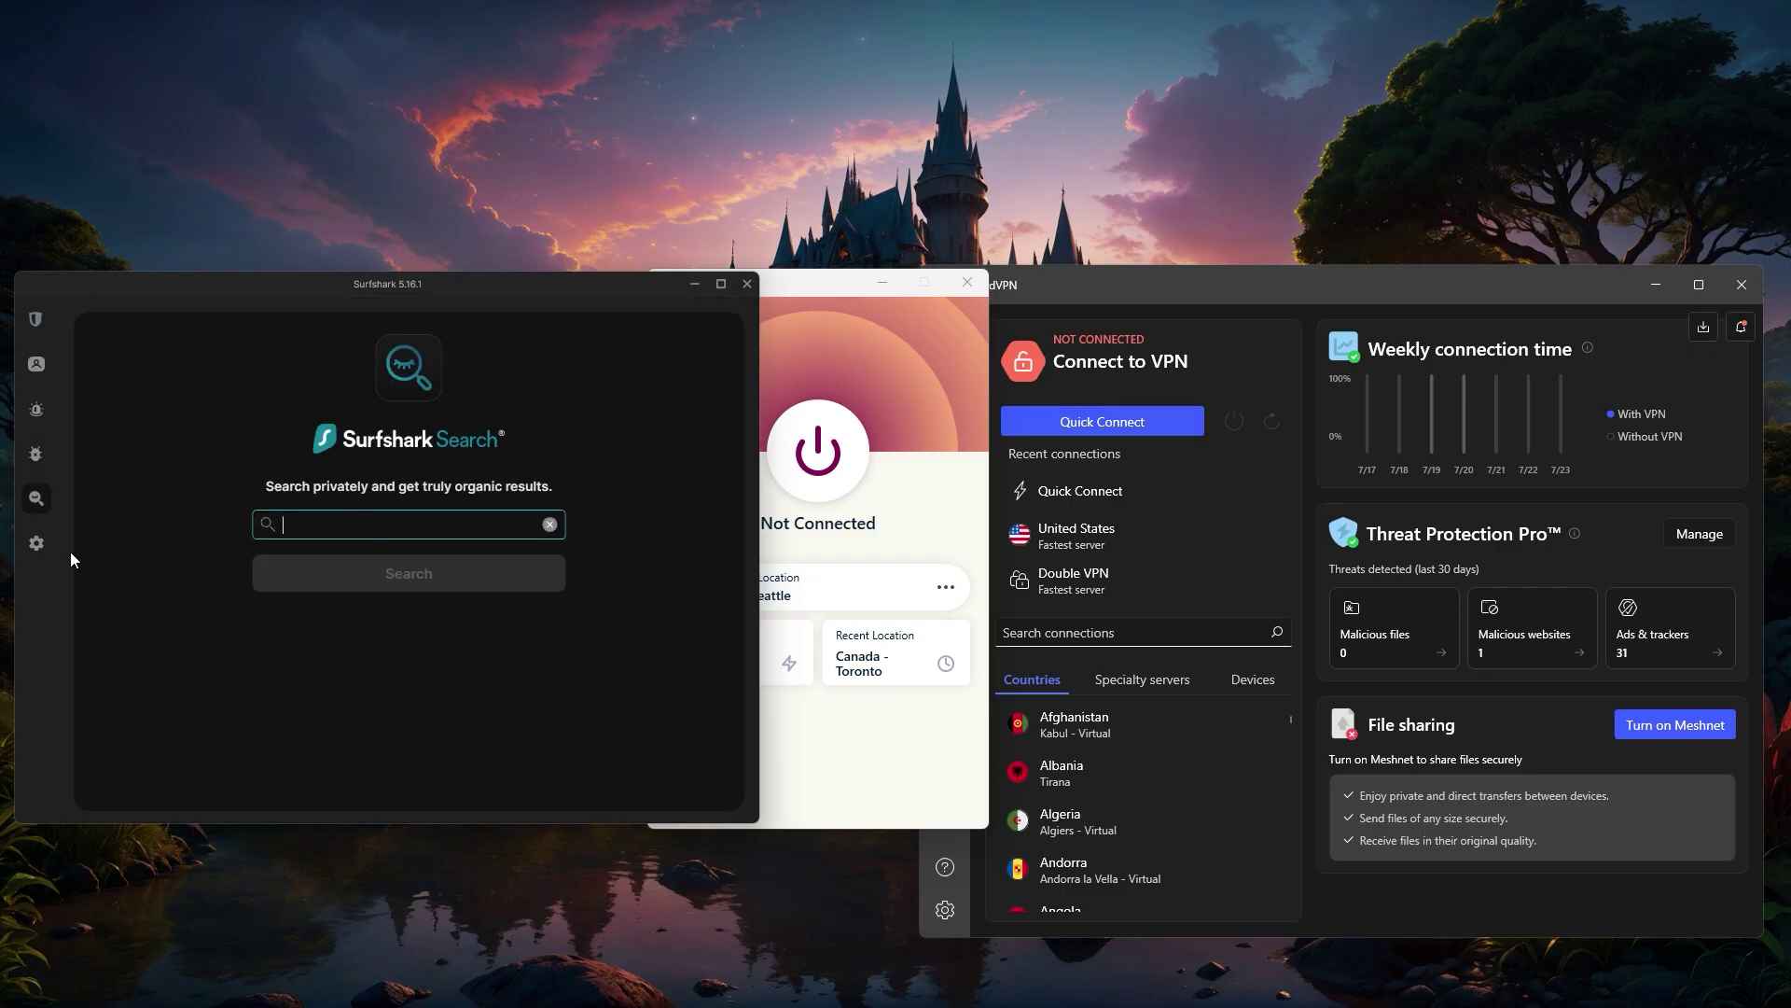
left_click(83, 546)
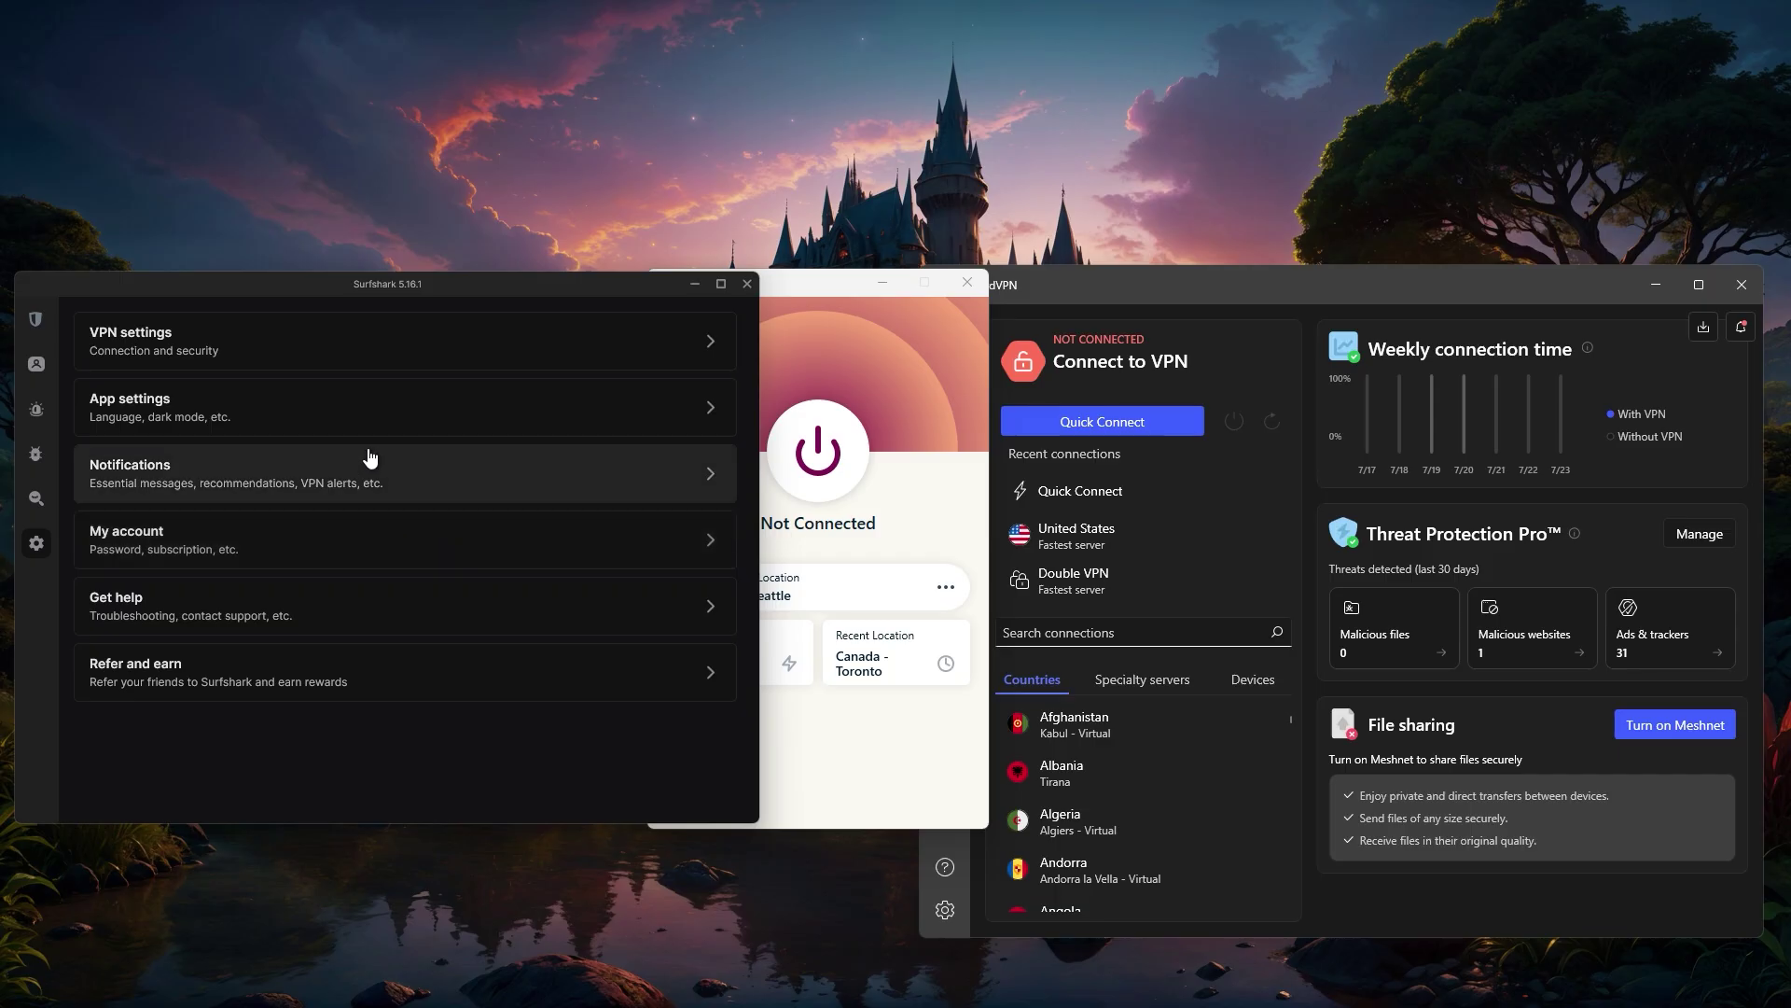
left_click(35, 319)
- Browse ExpressVPN's Account, Protocol and Shortcuts options, then show NordVPN's Specialty servers list
left_click(903, 484)
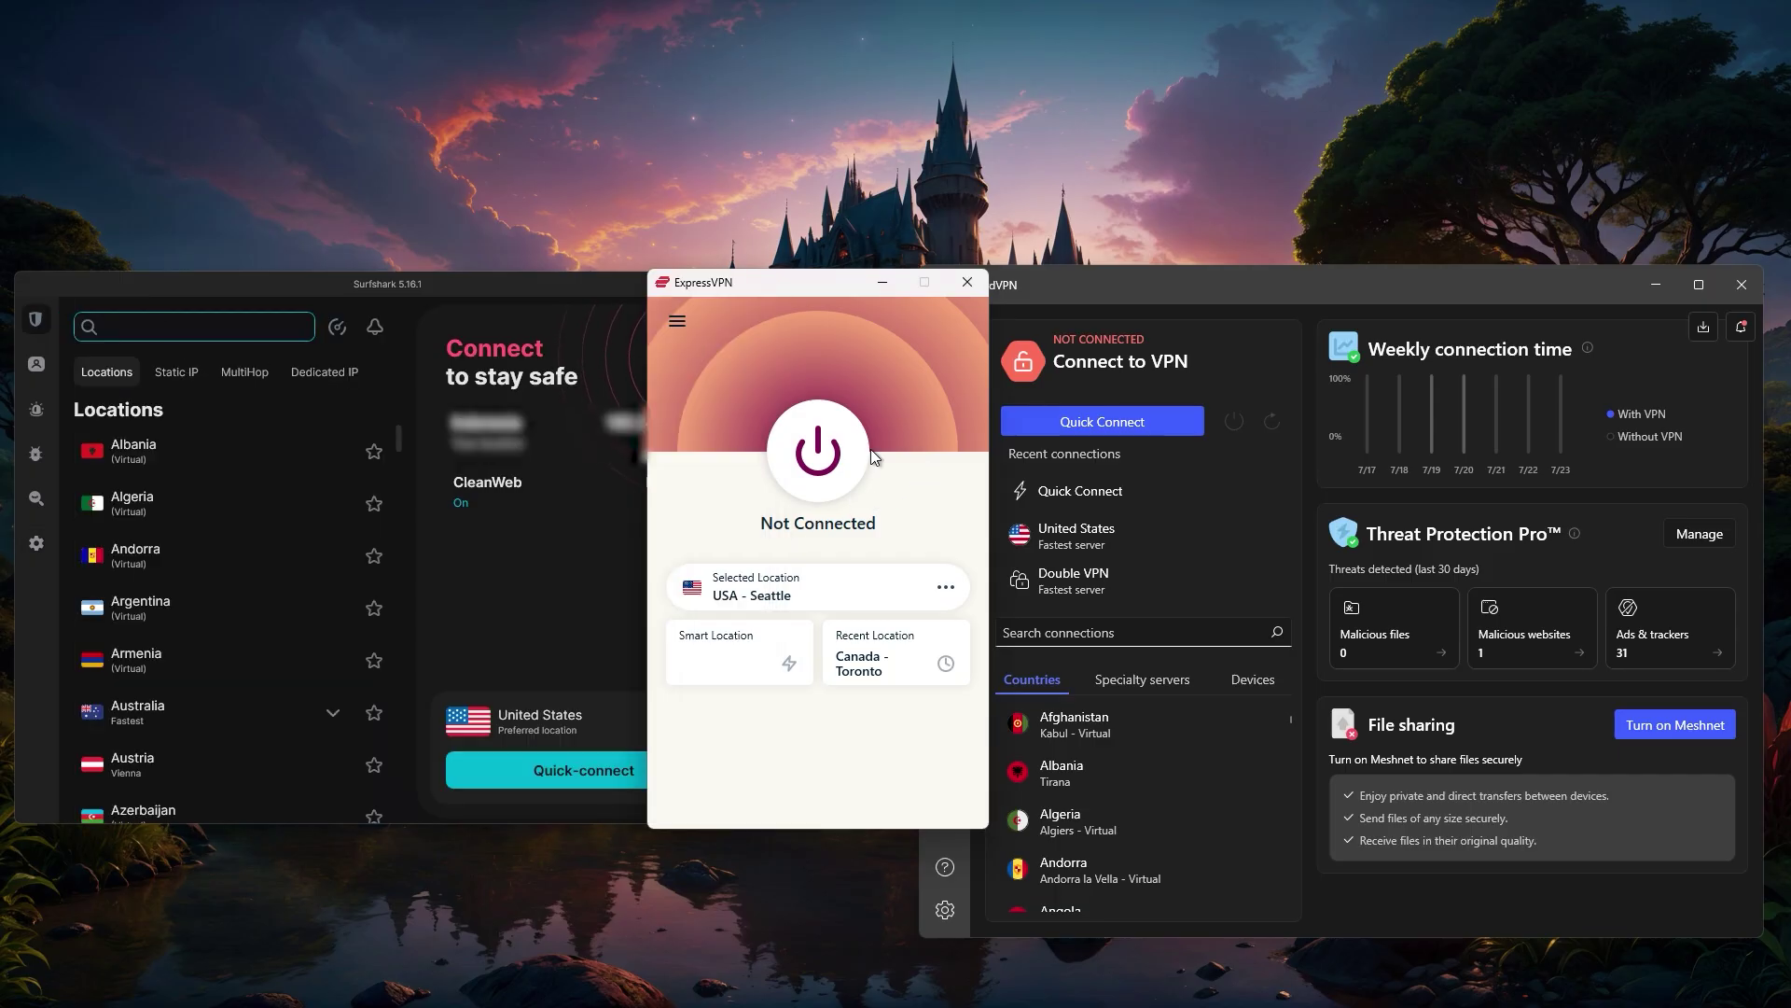
left_click(676, 322)
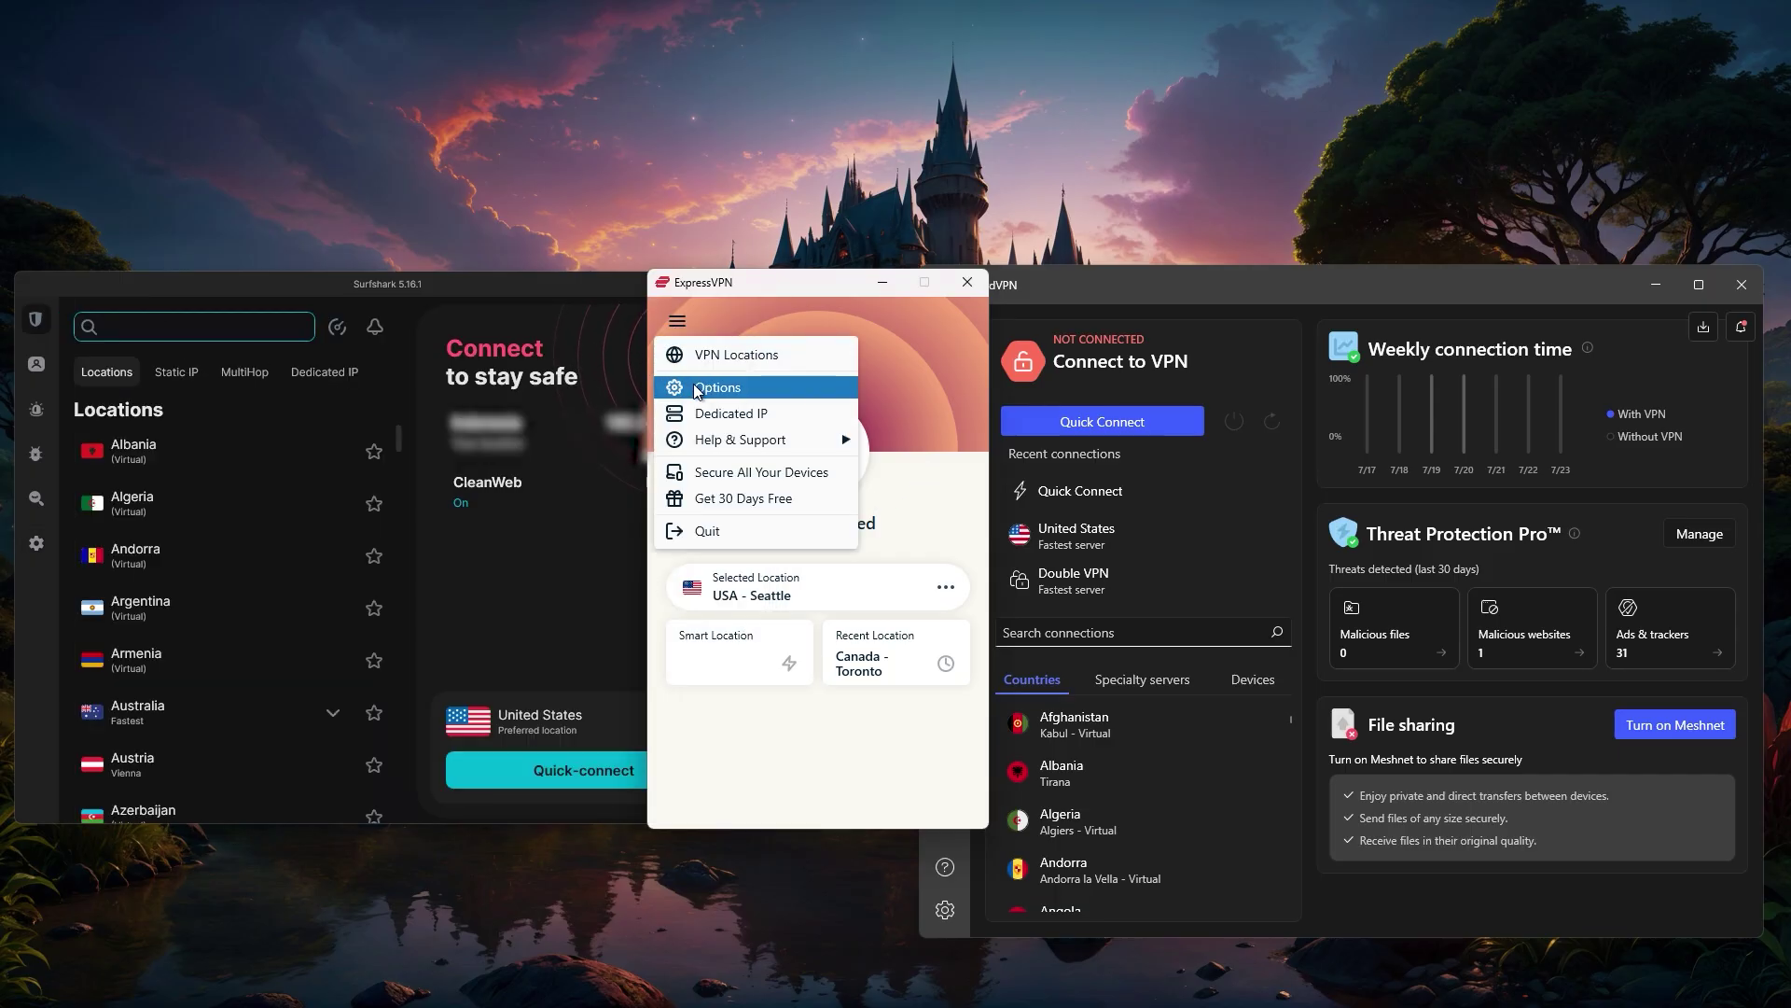
left_click(714, 356)
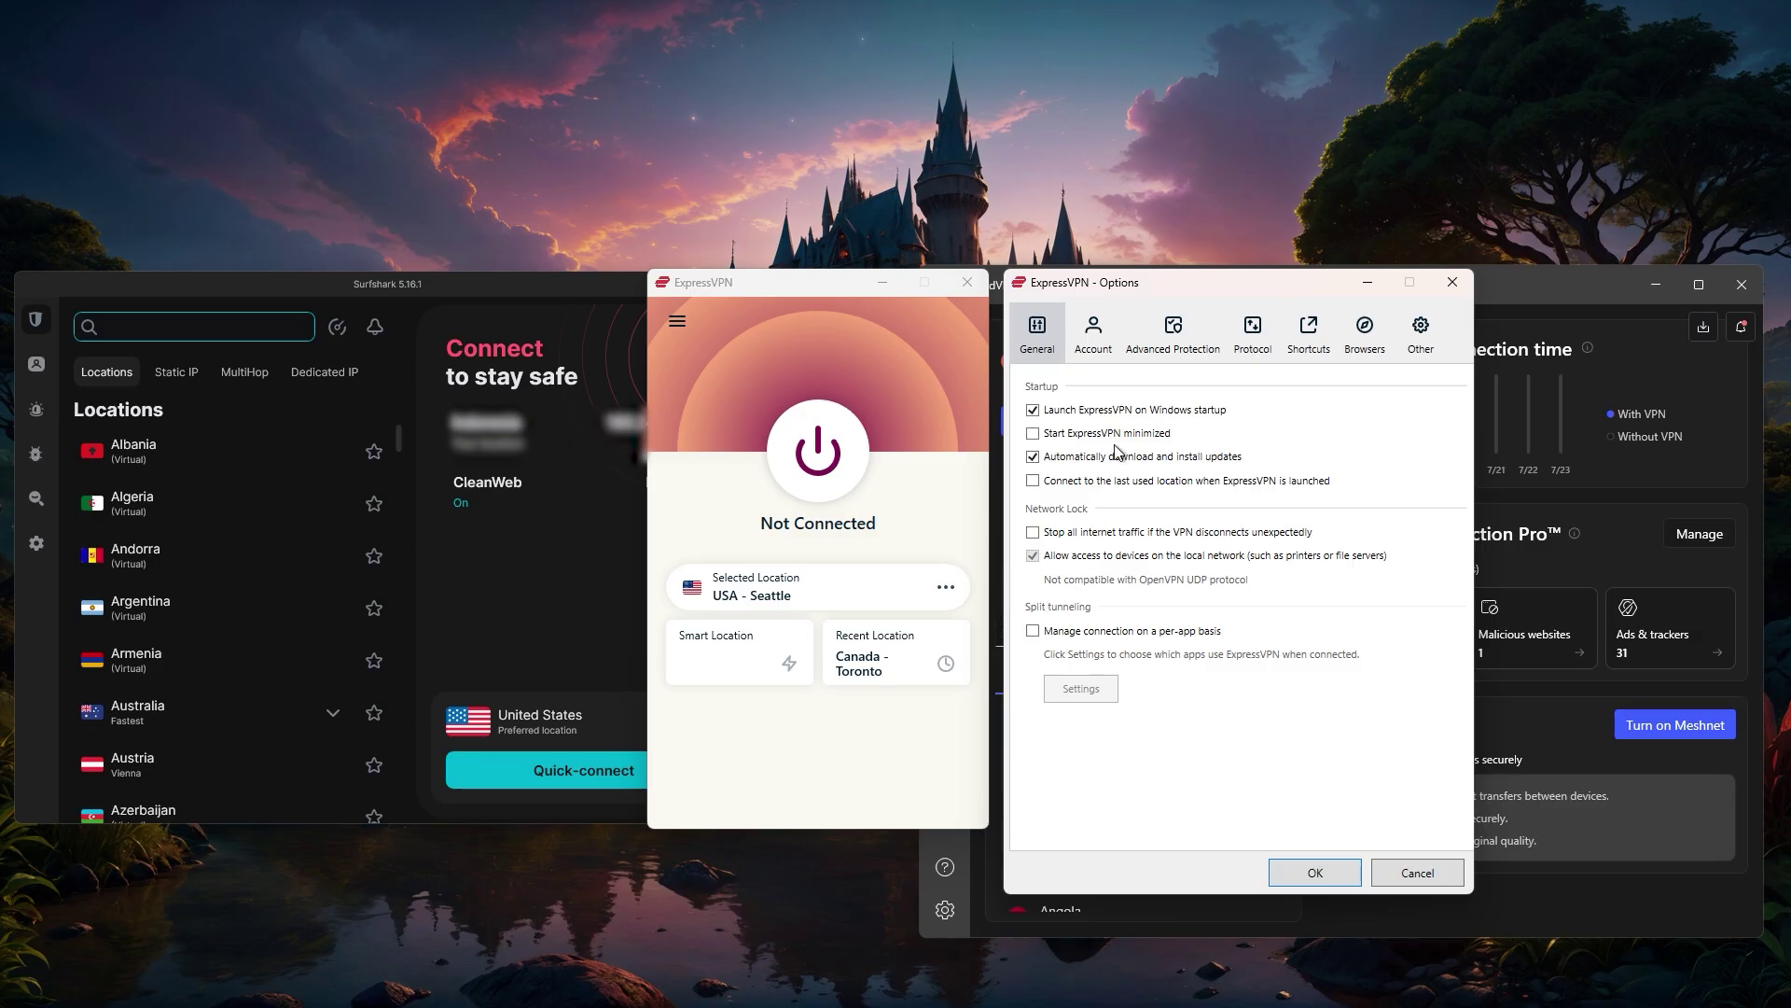
left_click(1093, 332)
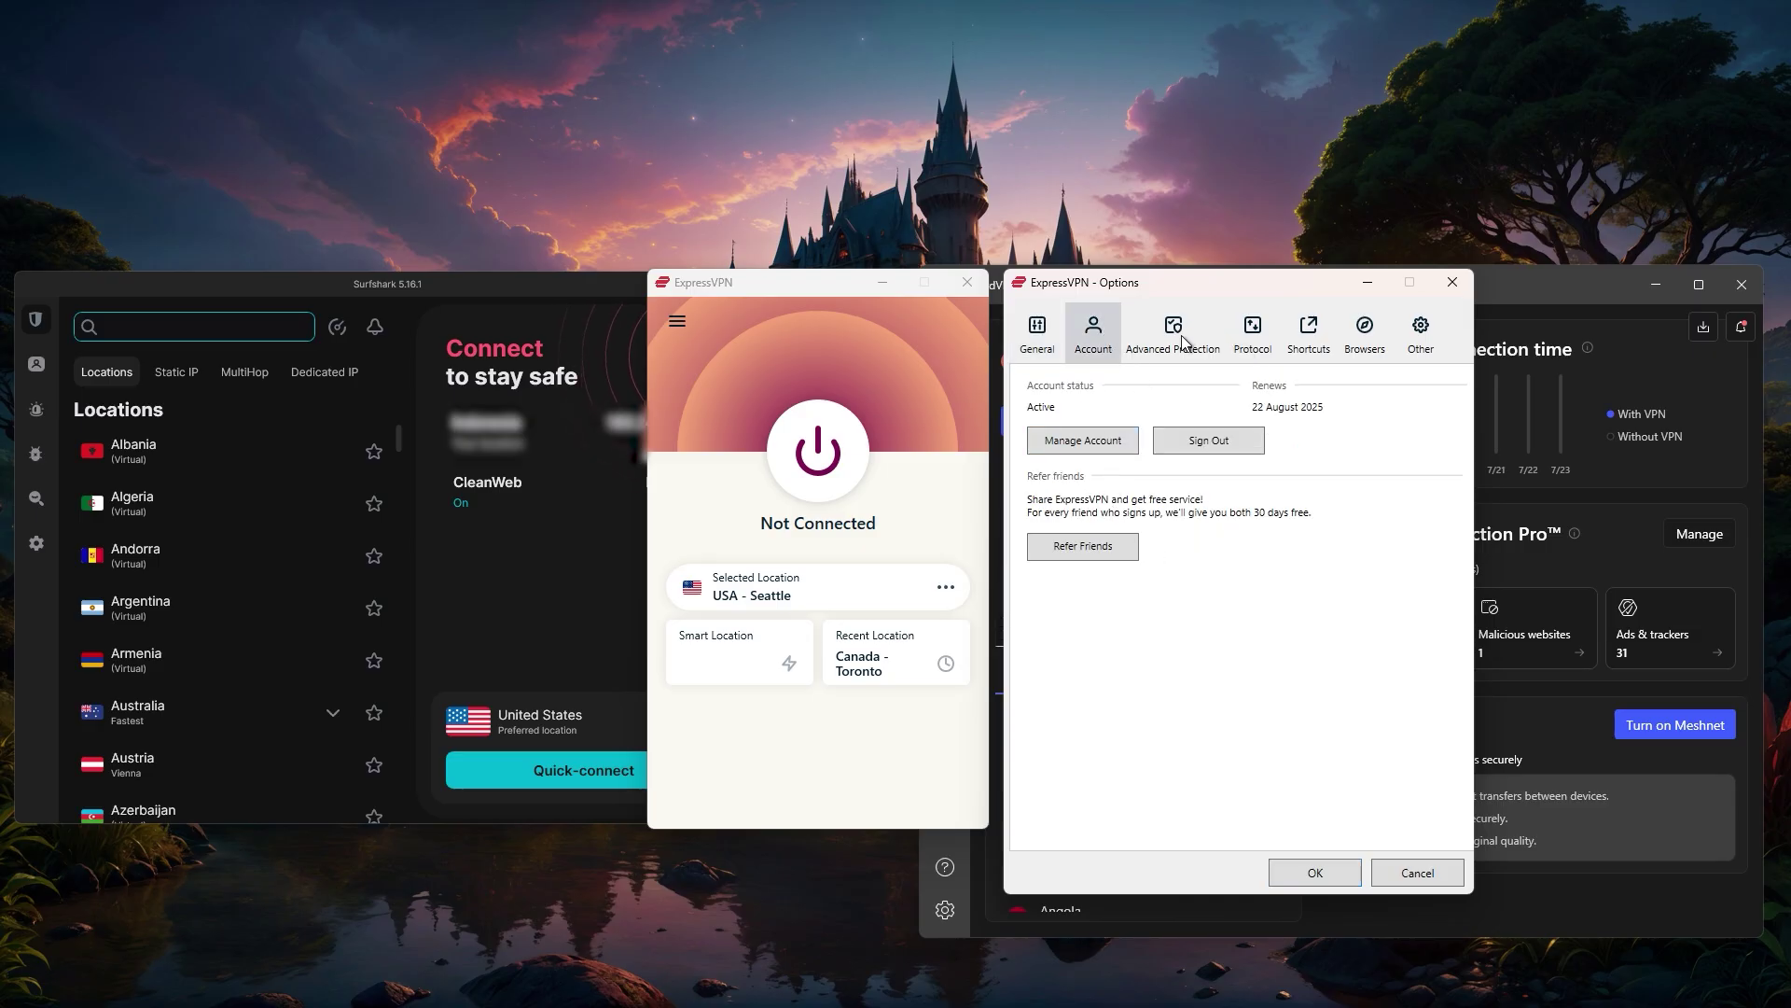
left_click(1254, 328)
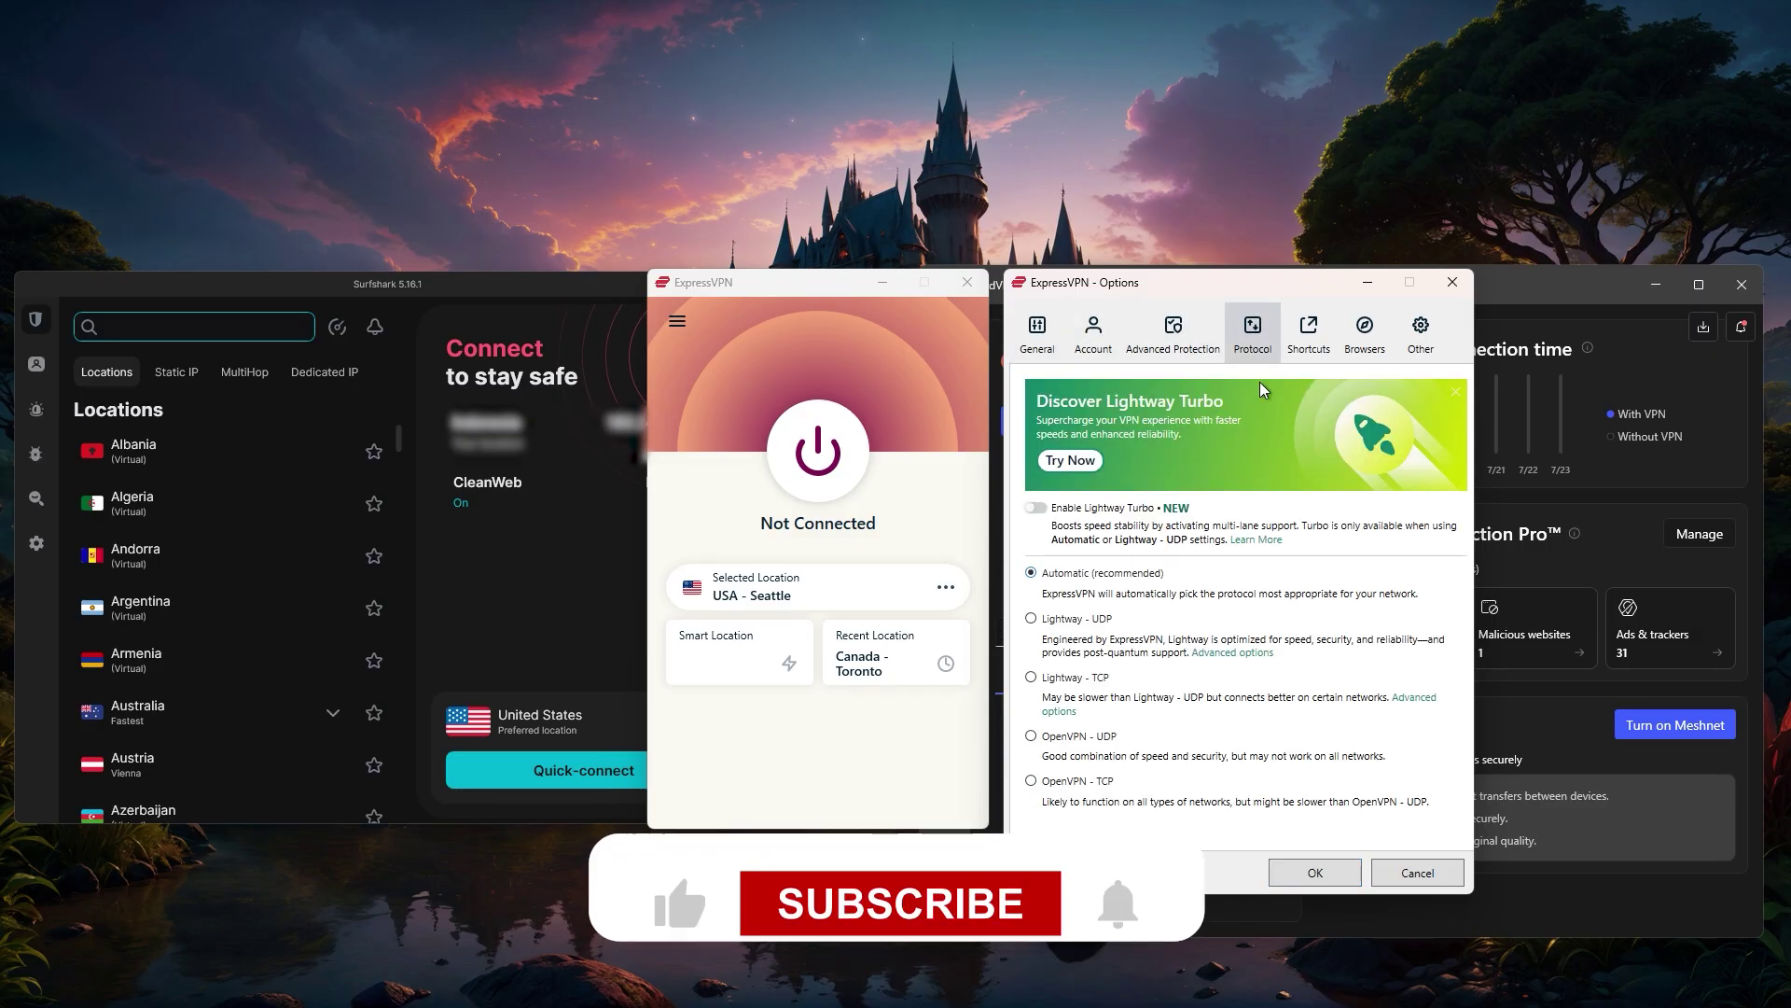
left_click(1306, 327)
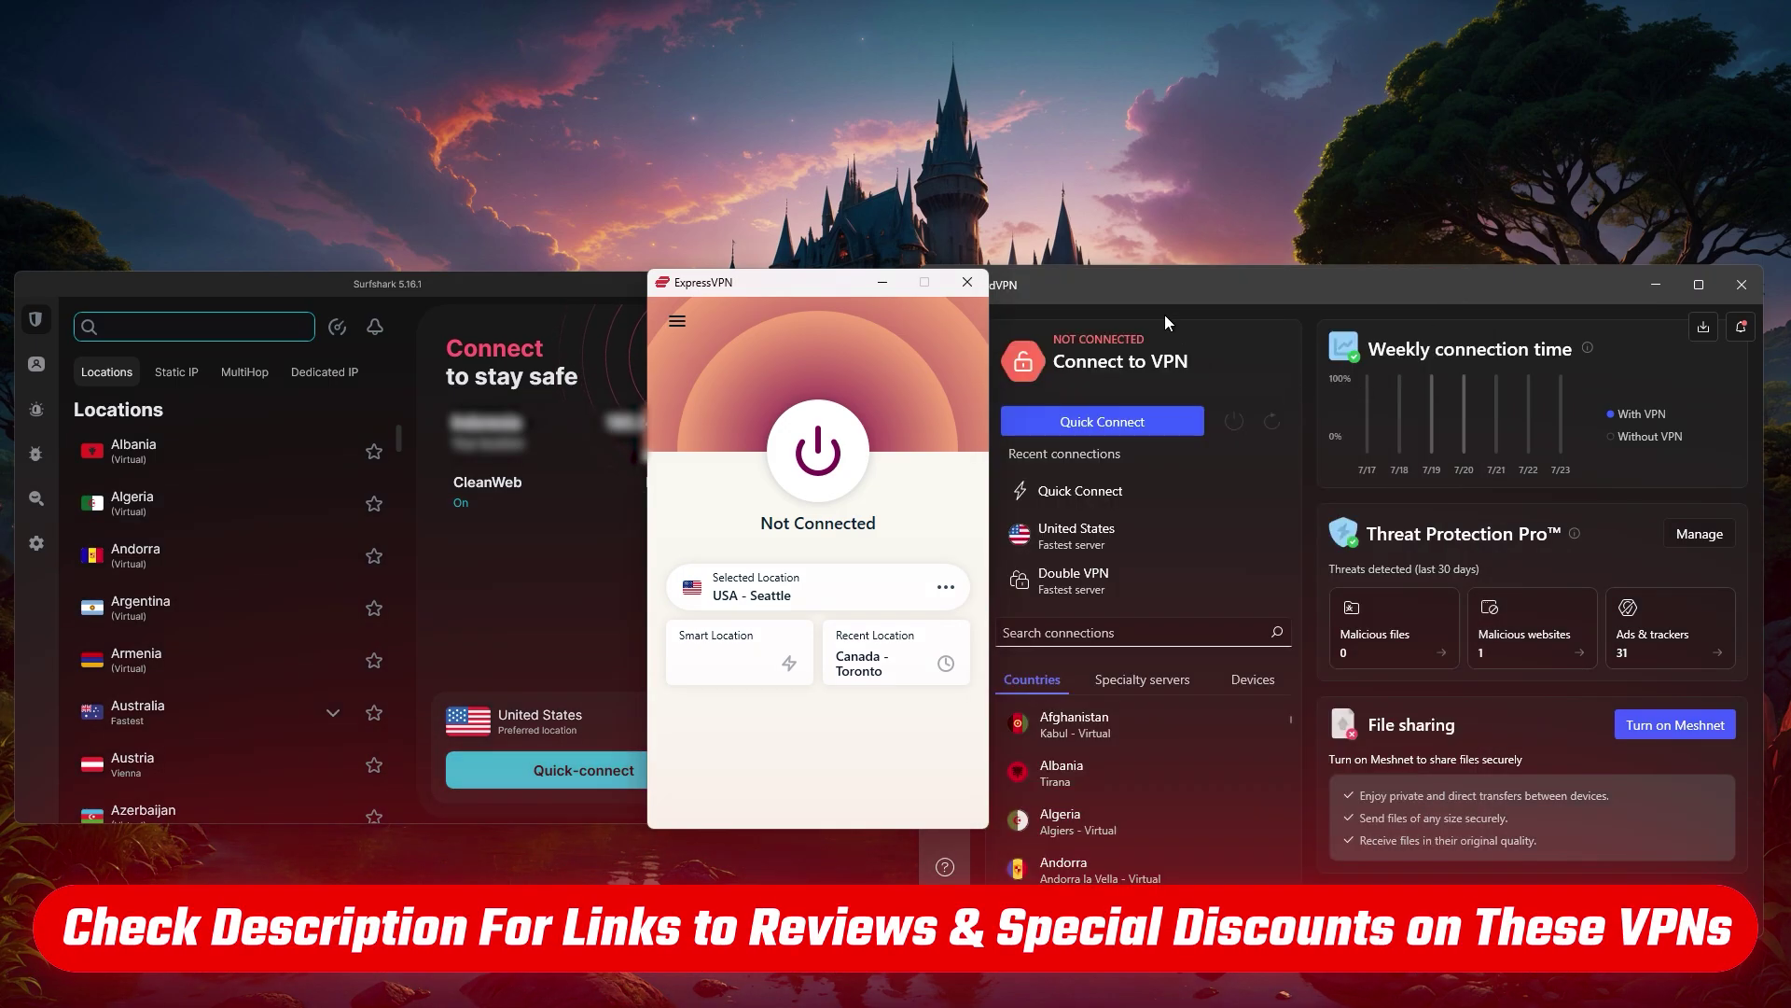
left_click(1165, 315)
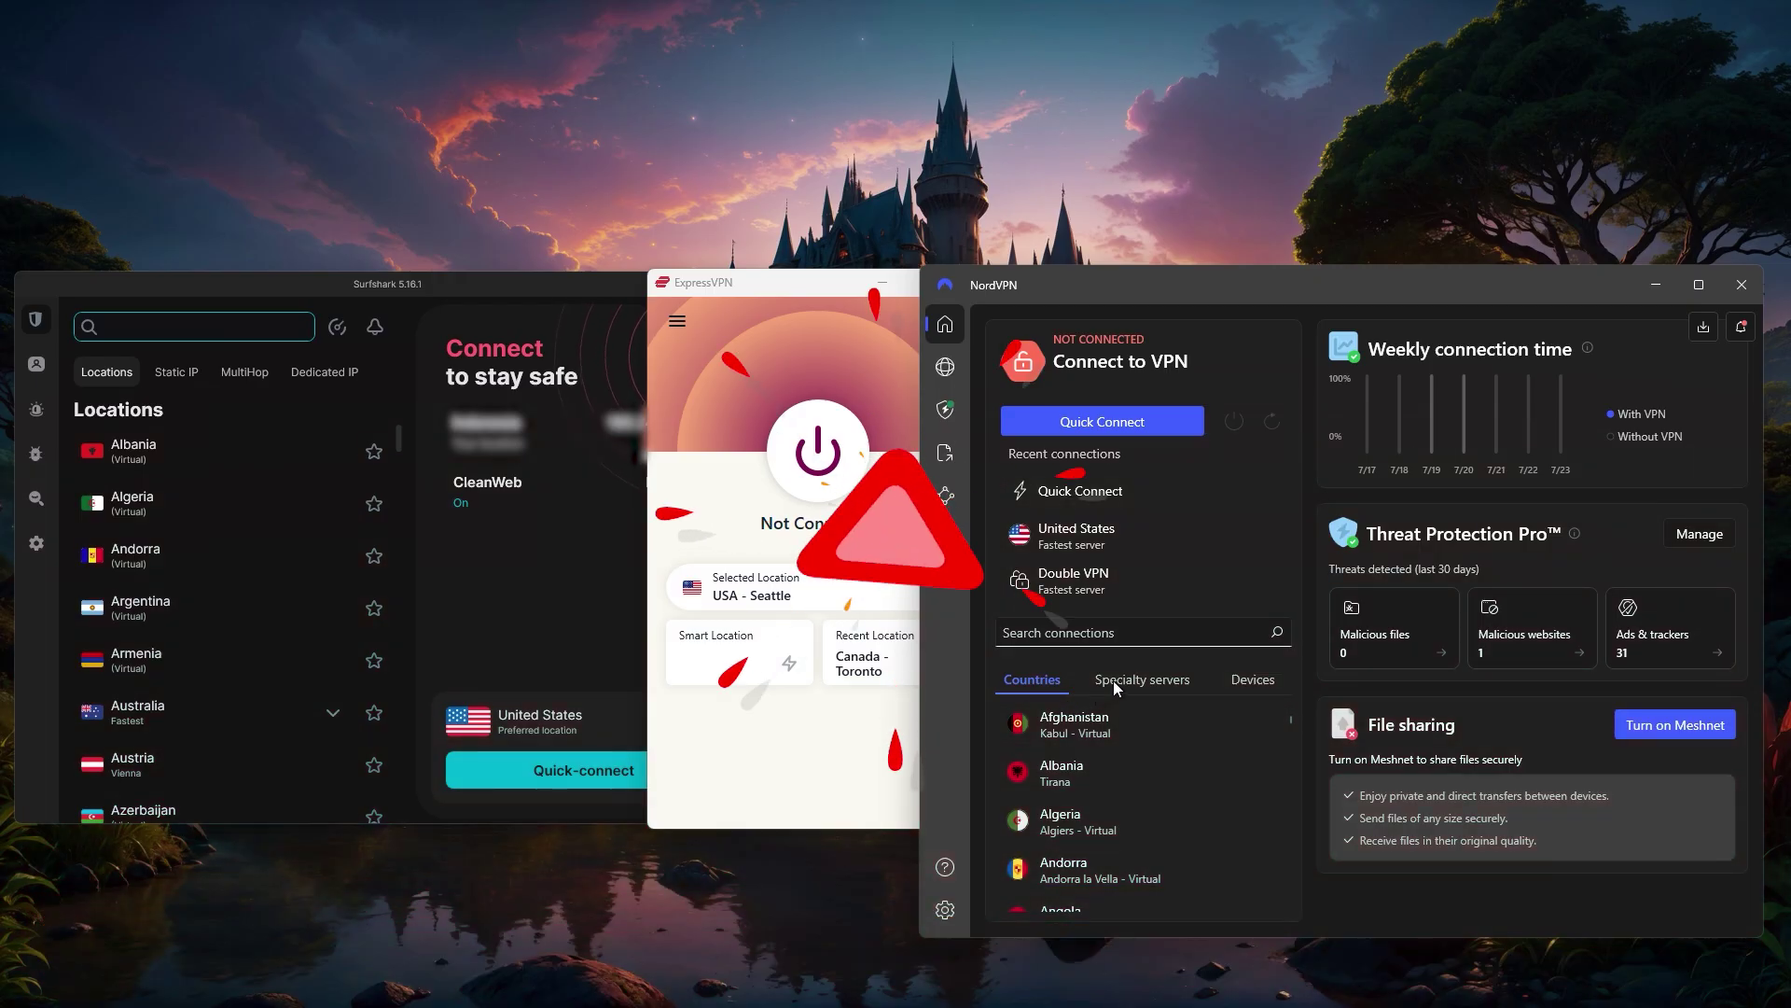
left_click(1112, 680)
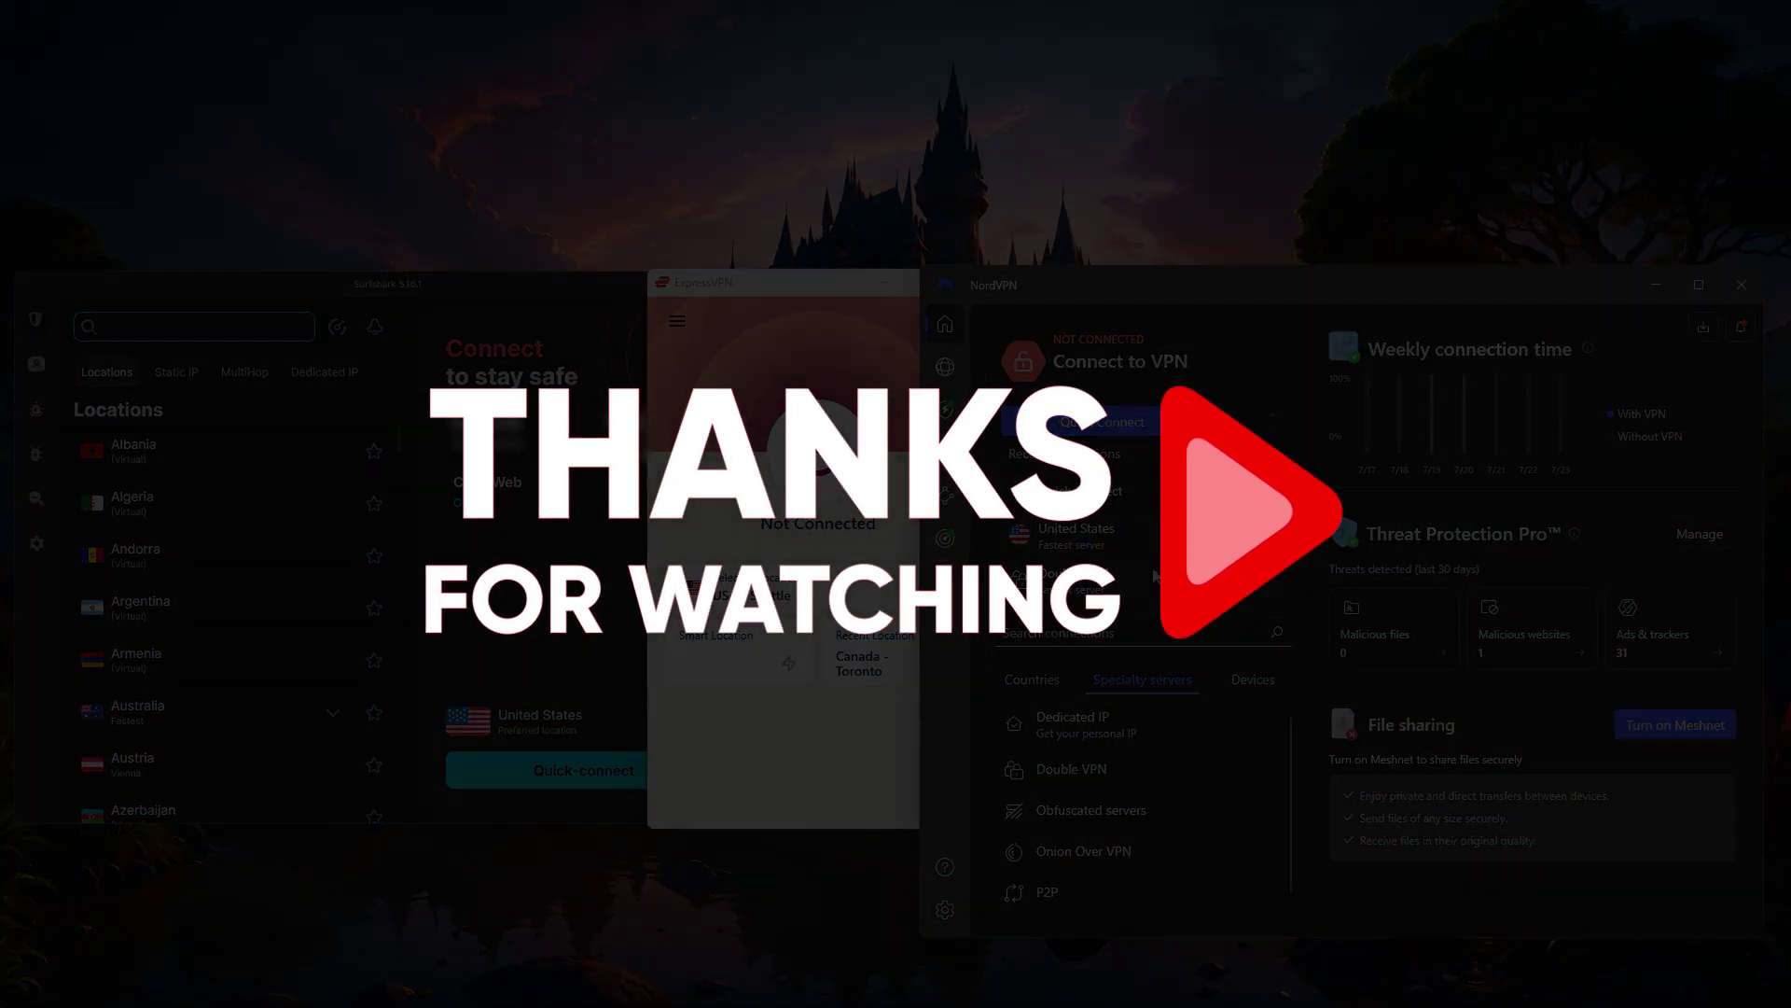